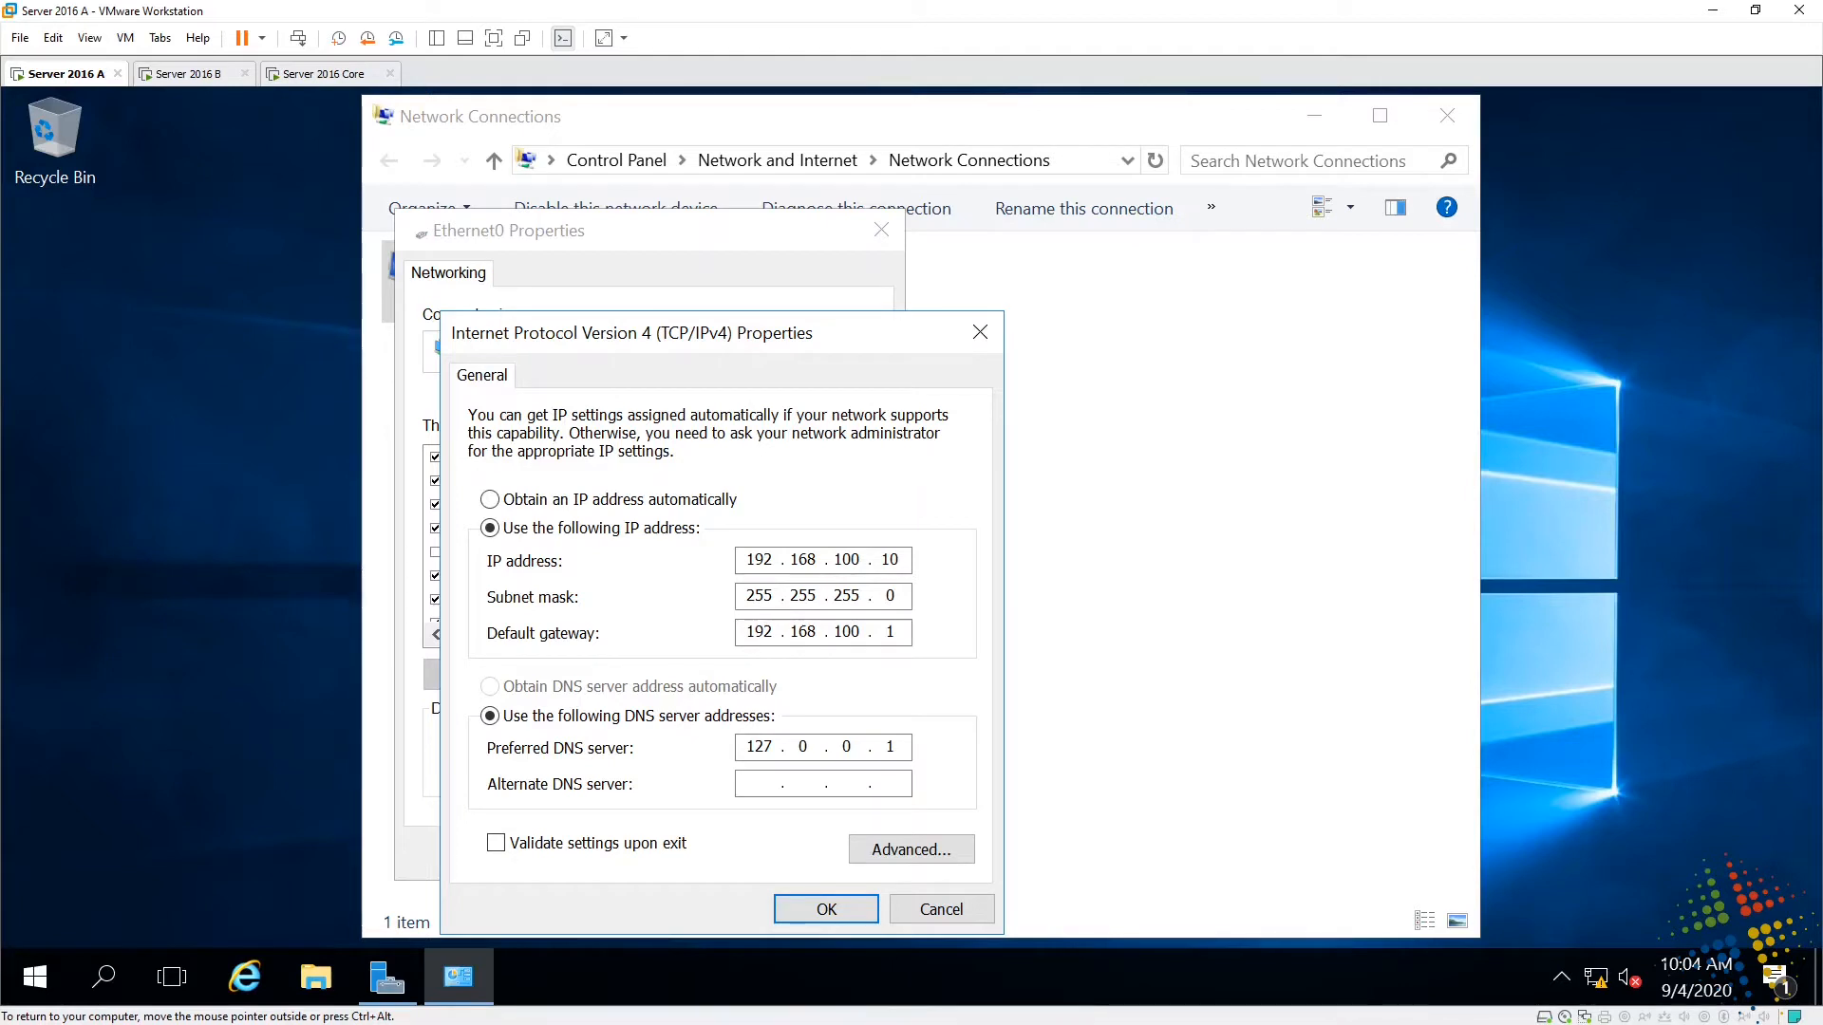
- Cancel the IPv4 and Ethernet0 Properties dialogs without changes and close Network Connections
{"action": "double_click", "coordinate": [891, 596]}
{"action": "left_click", "coordinate": [951, 911]}
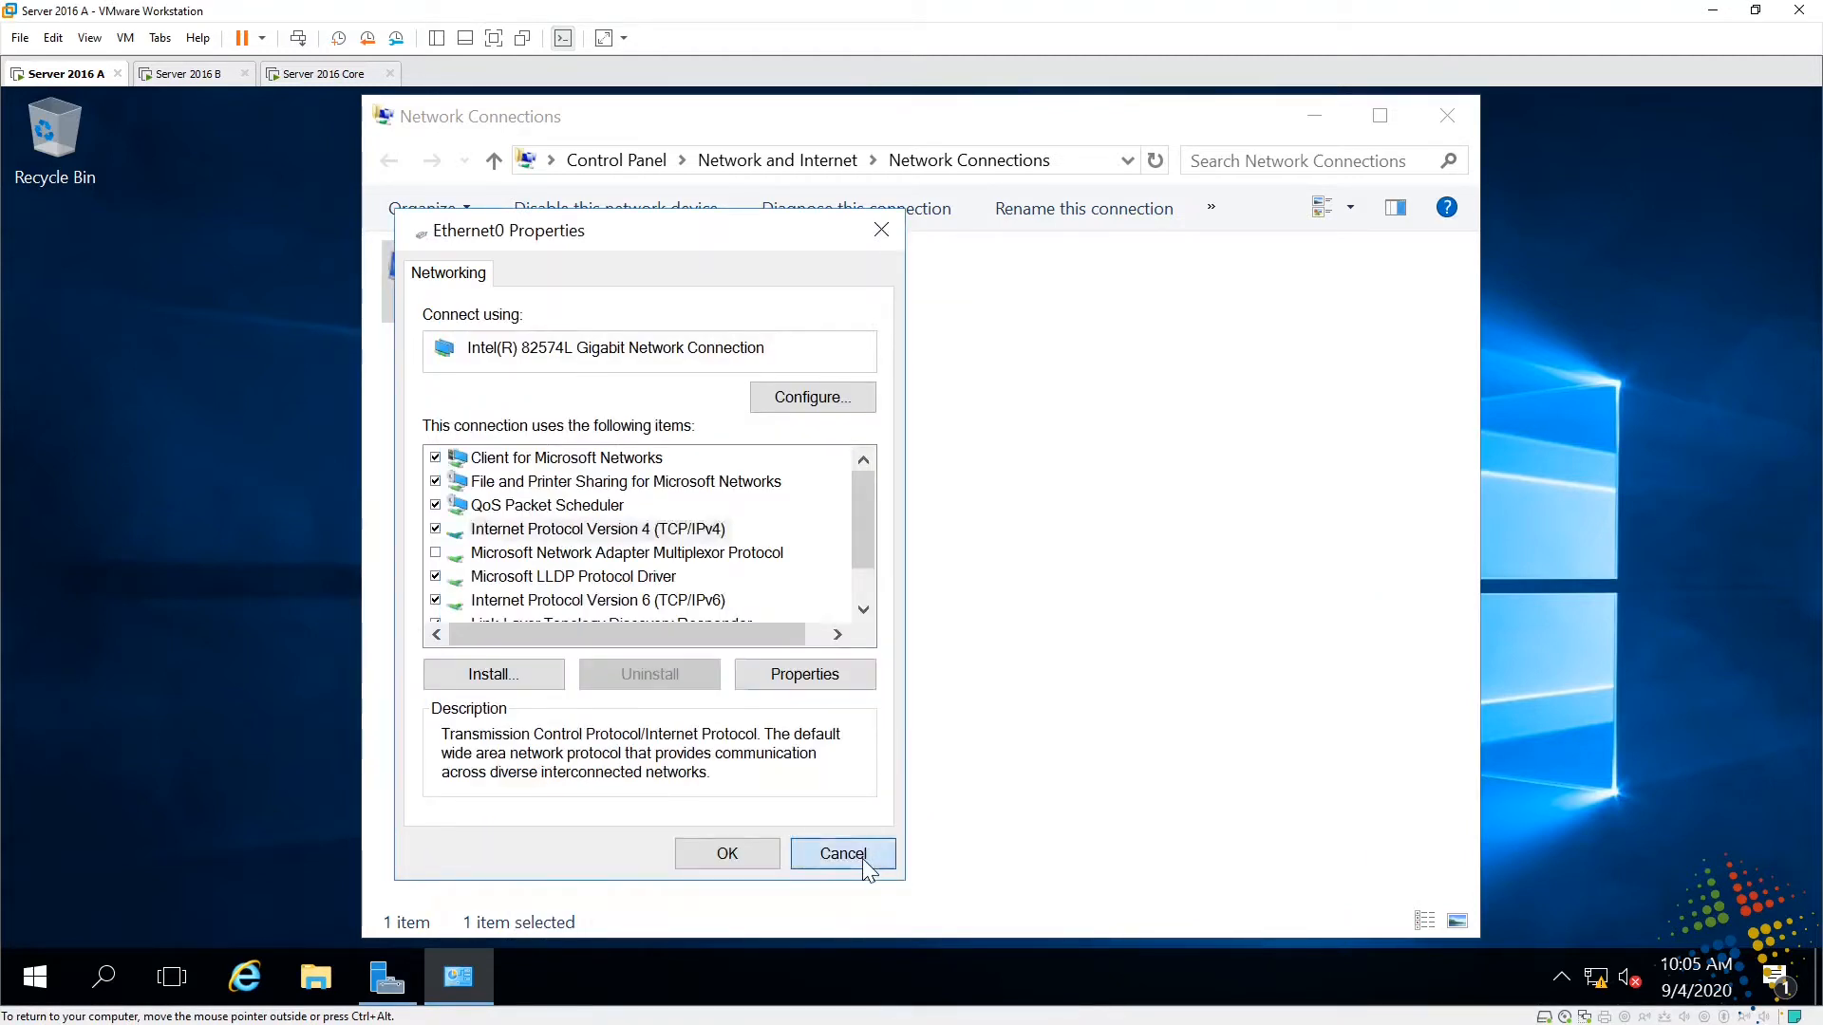
{"action": "left_click", "coordinate": [862, 859]}
{"action": "left_click", "coordinate": [1447, 115]}
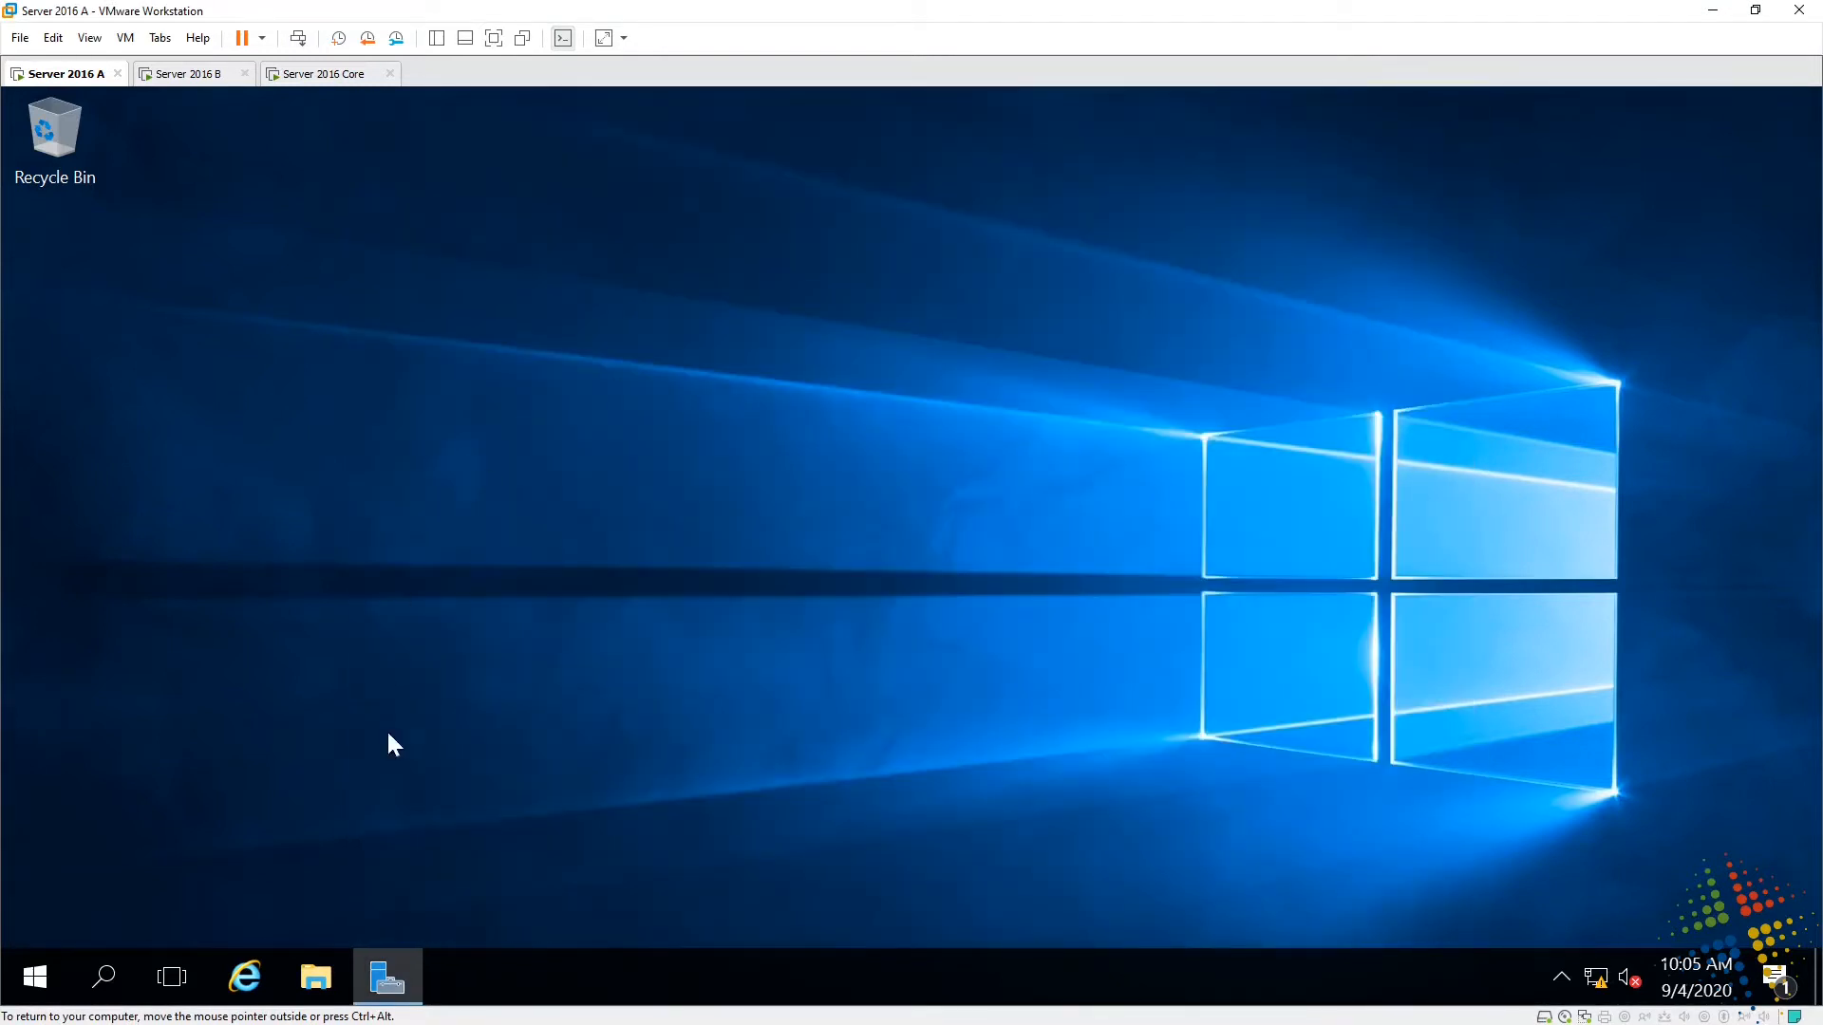
- Bring Server Manager back from the taskbar and switch to its Dashboard page
{"action": "left_click", "coordinate": [396, 971]}
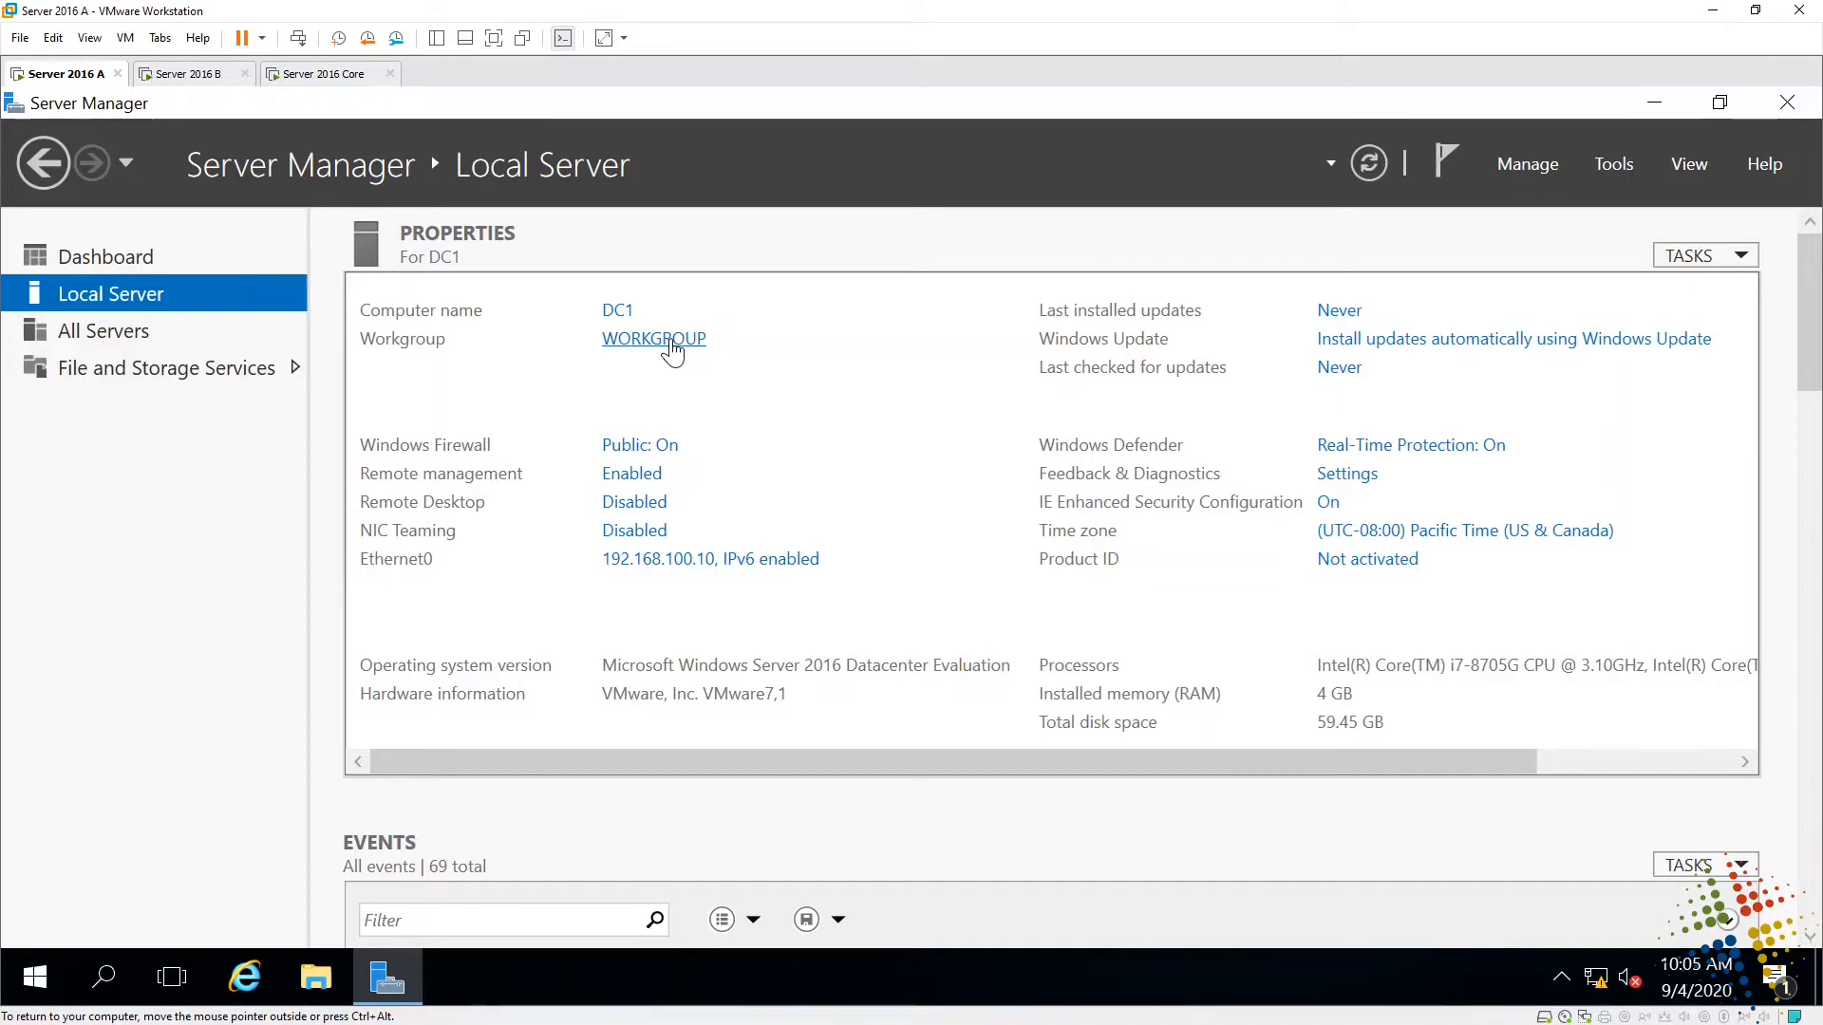
{"action": "left_click", "coordinate": [99, 258]}
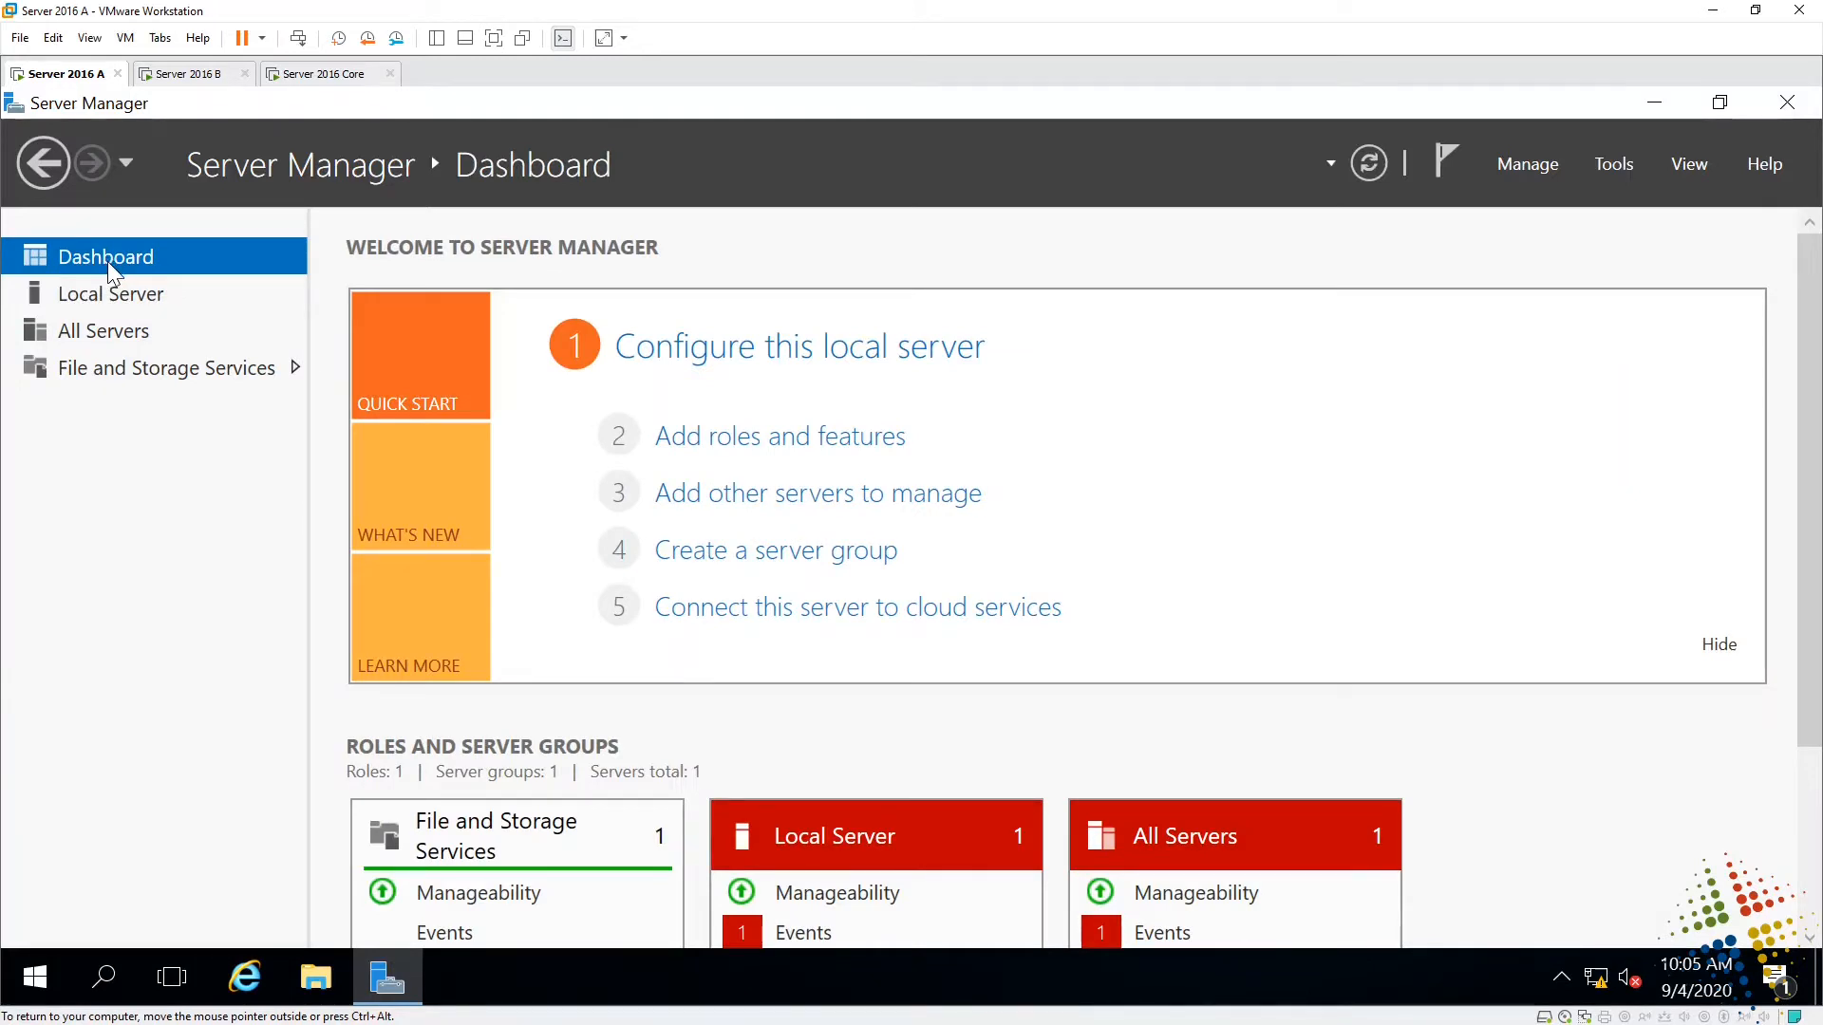
- Start the Add Roles and Features wizard with role-based installation targeting DC1
{"action": "left_click", "coordinate": [722, 438]}
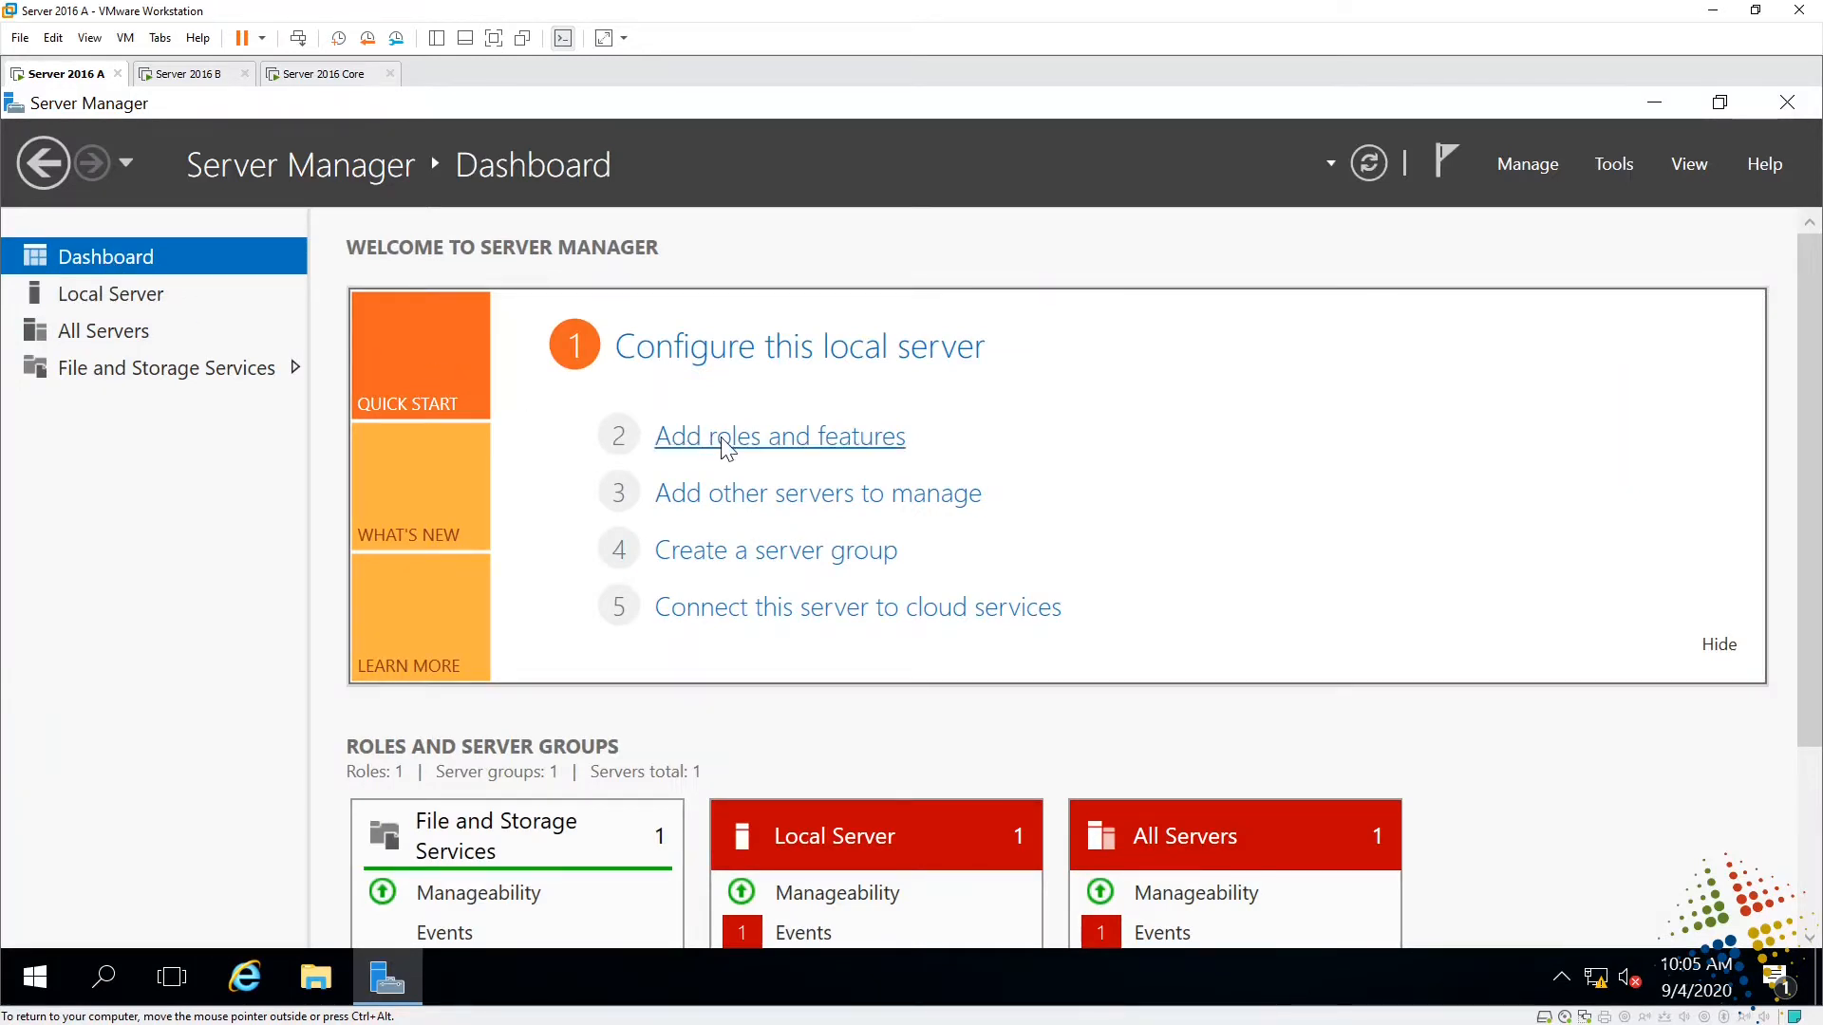
{"action": "left_click_drag", "start_coordinate": [742, 222], "coordinate": [738, 115]}
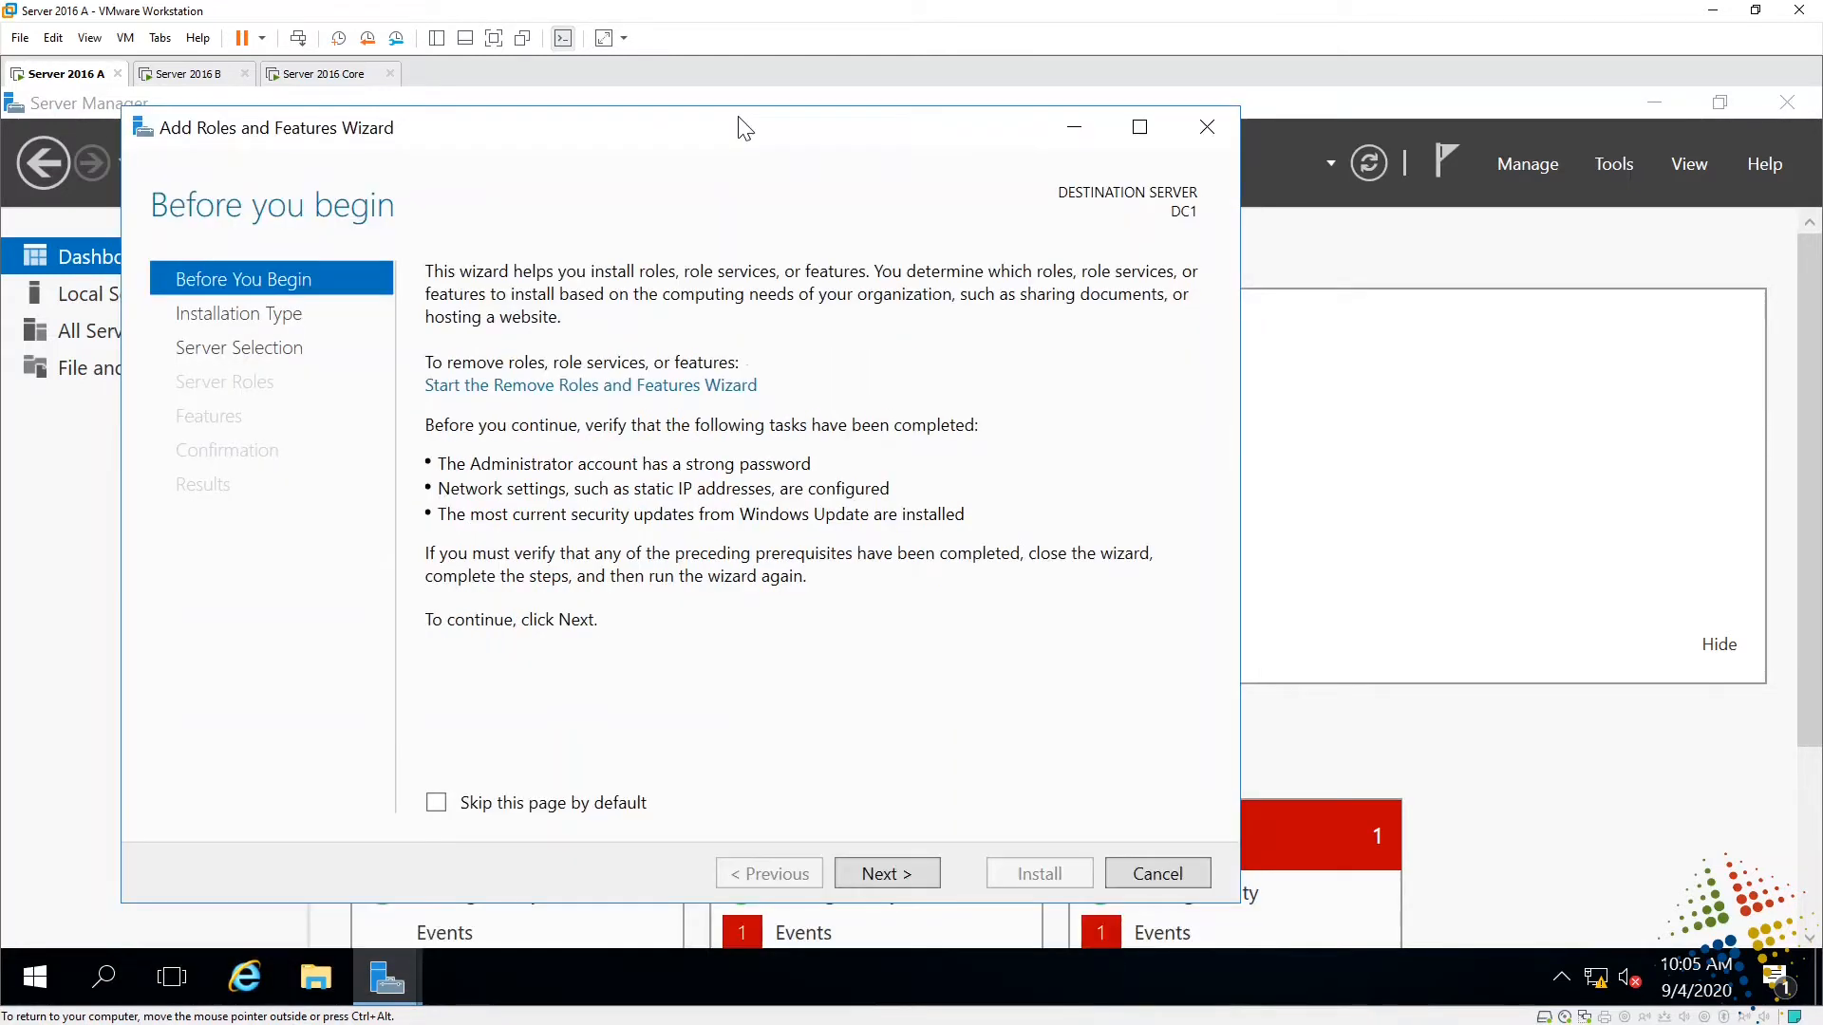
{"action": "left_click", "coordinate": [886, 873]}
{"action": "left_click", "coordinate": [887, 872]}
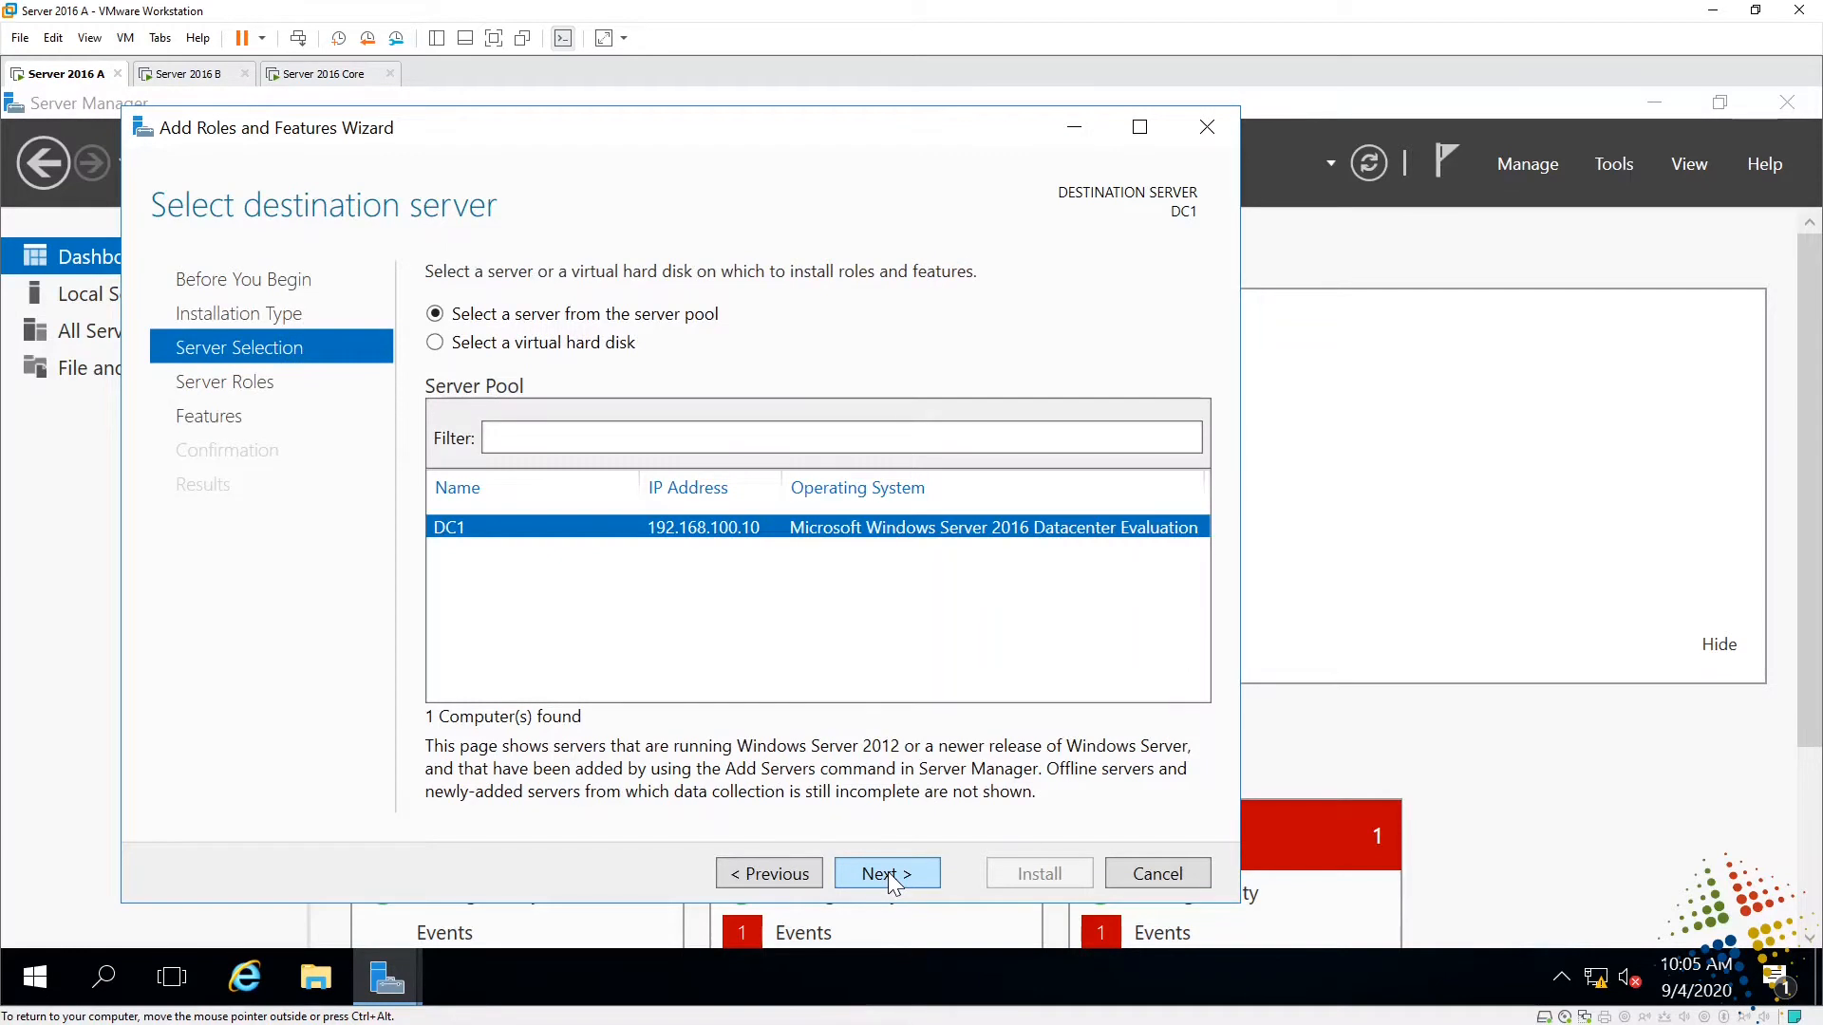
{"action": "left_click", "coordinate": [890, 877]}
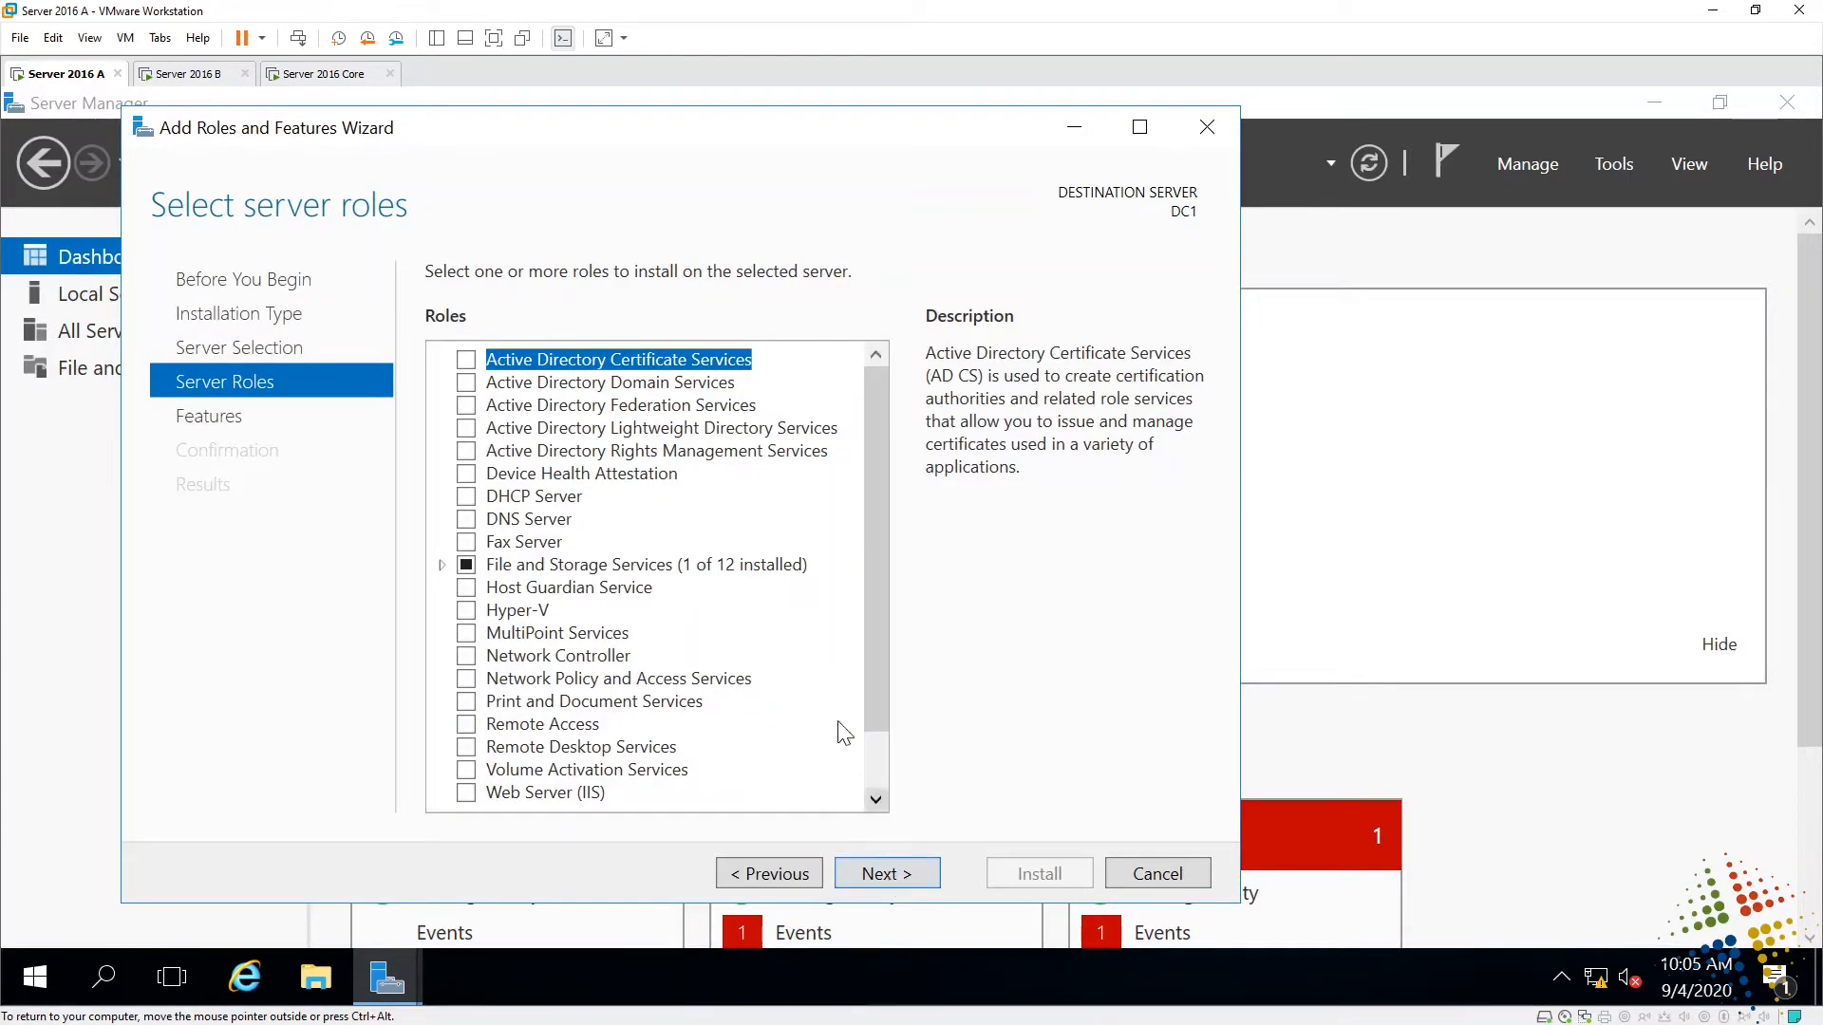
- Select Active Directory Domain Services with its management tools and advance to Confirmation
{"action": "left_click", "coordinate": [467, 383]}
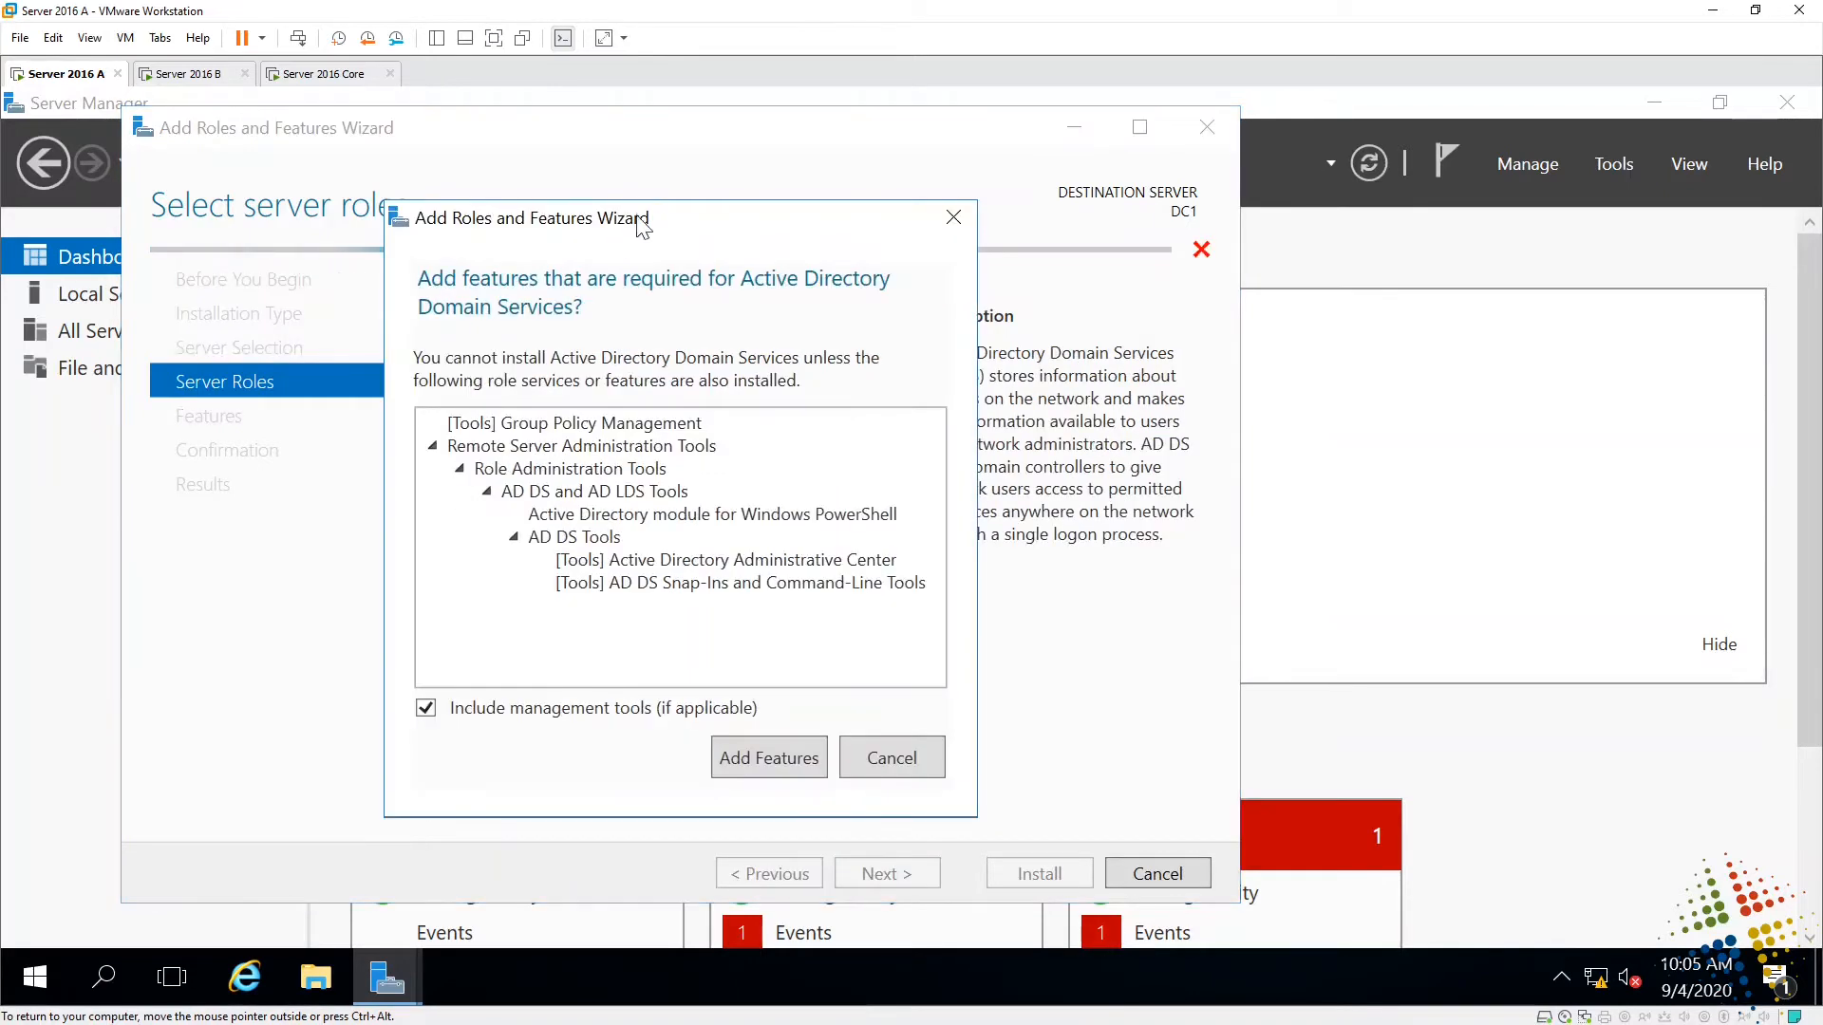
{"action": "left_click_drag", "start_coordinate": [642, 226], "coordinate": [1115, 233]}
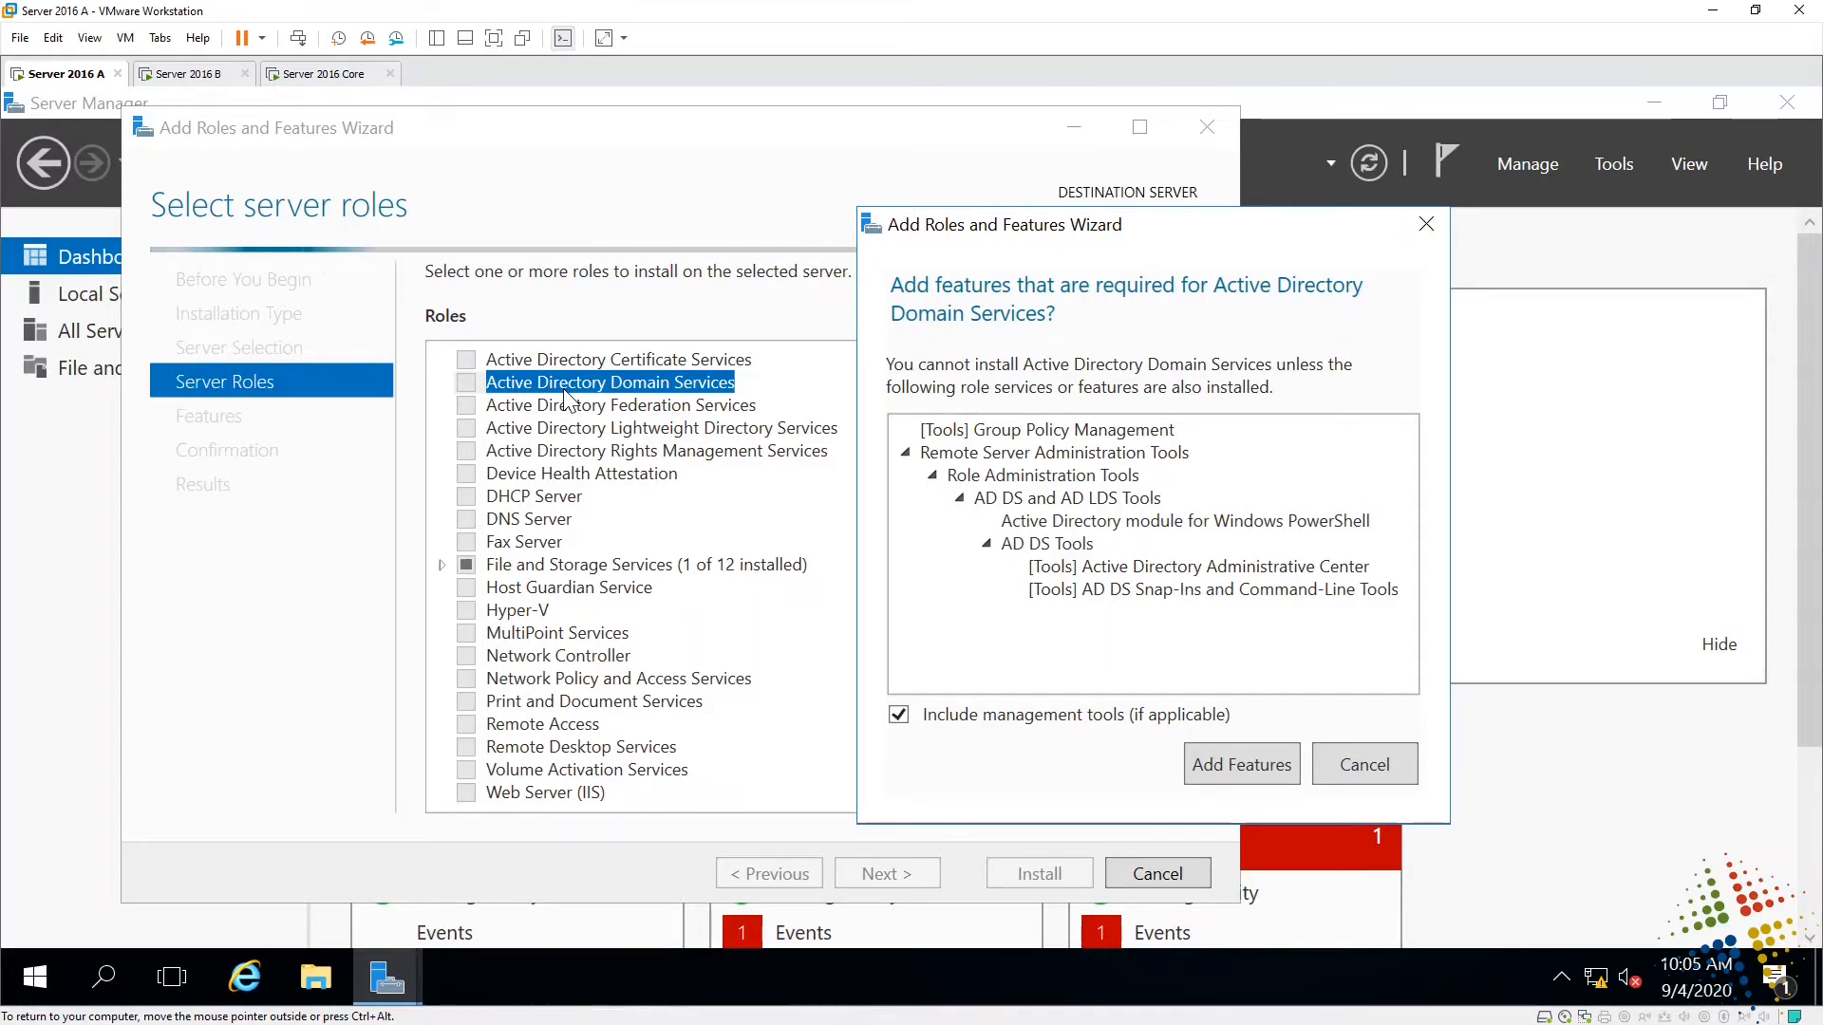
{"action": "left_click_drag", "start_coordinate": [1043, 235], "coordinate": [985, 223]}
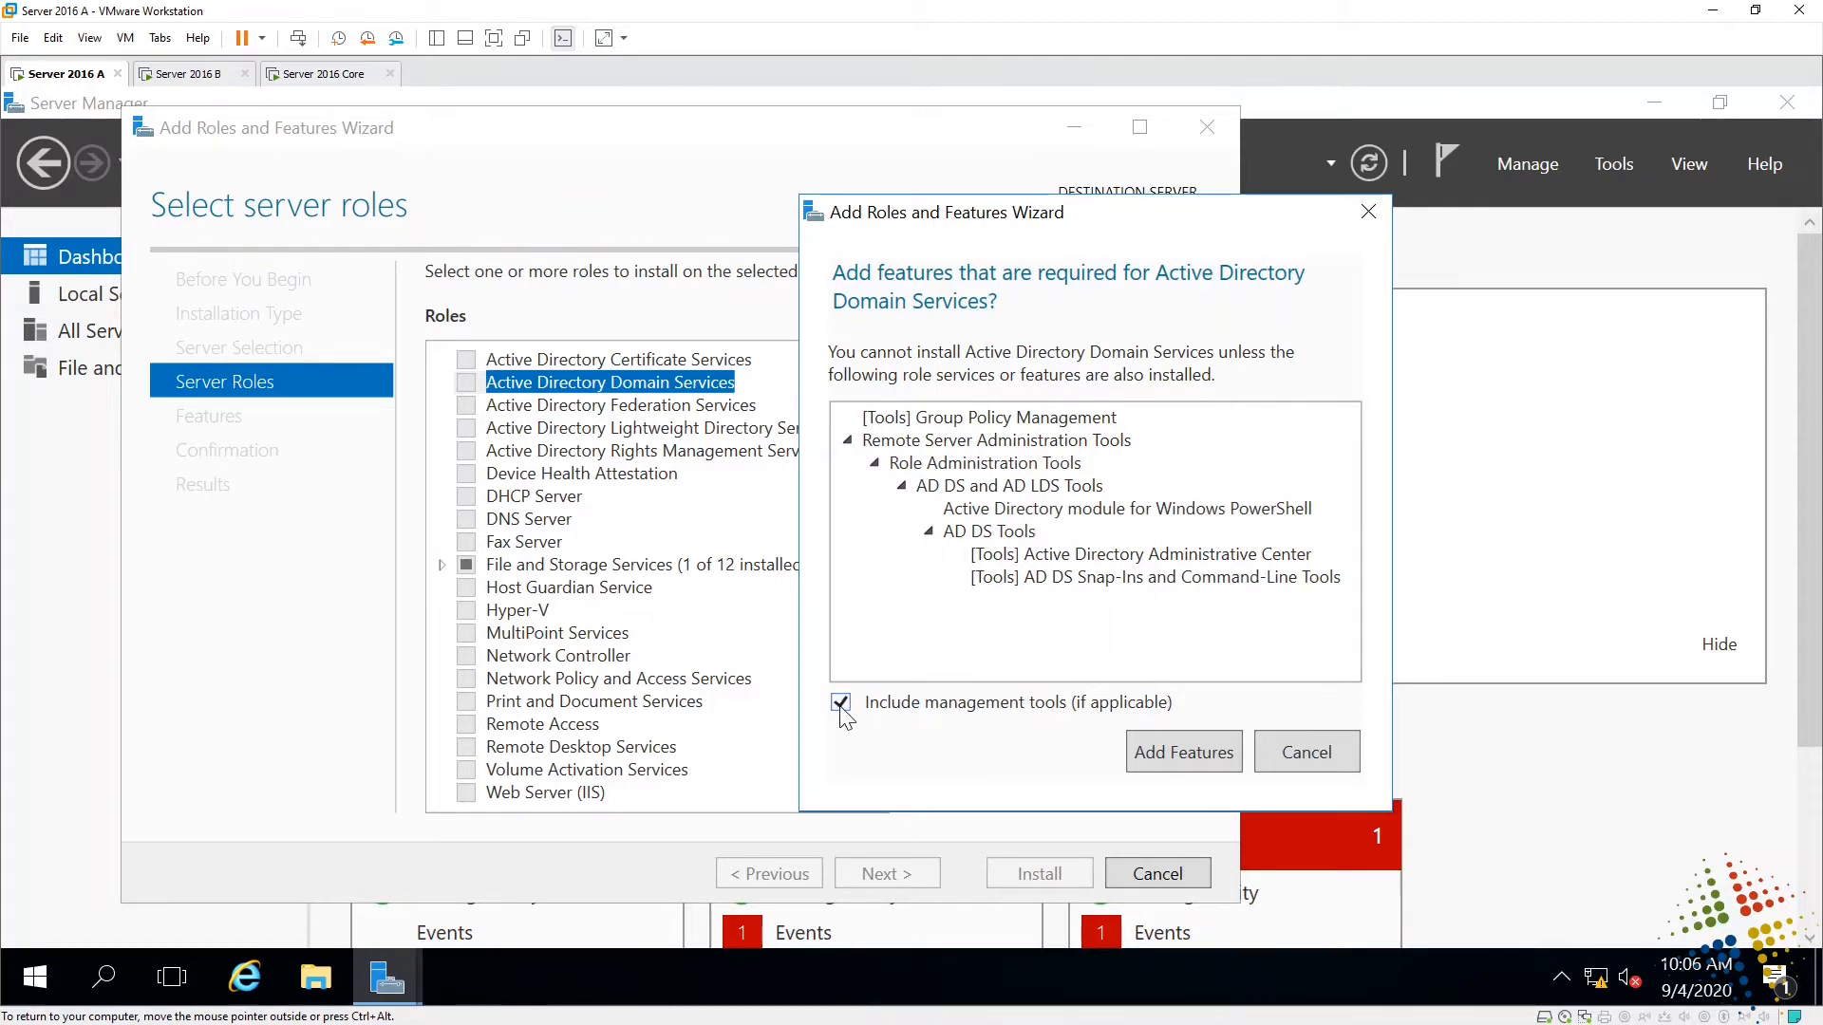
{"action": "left_click", "coordinate": [1177, 751]}
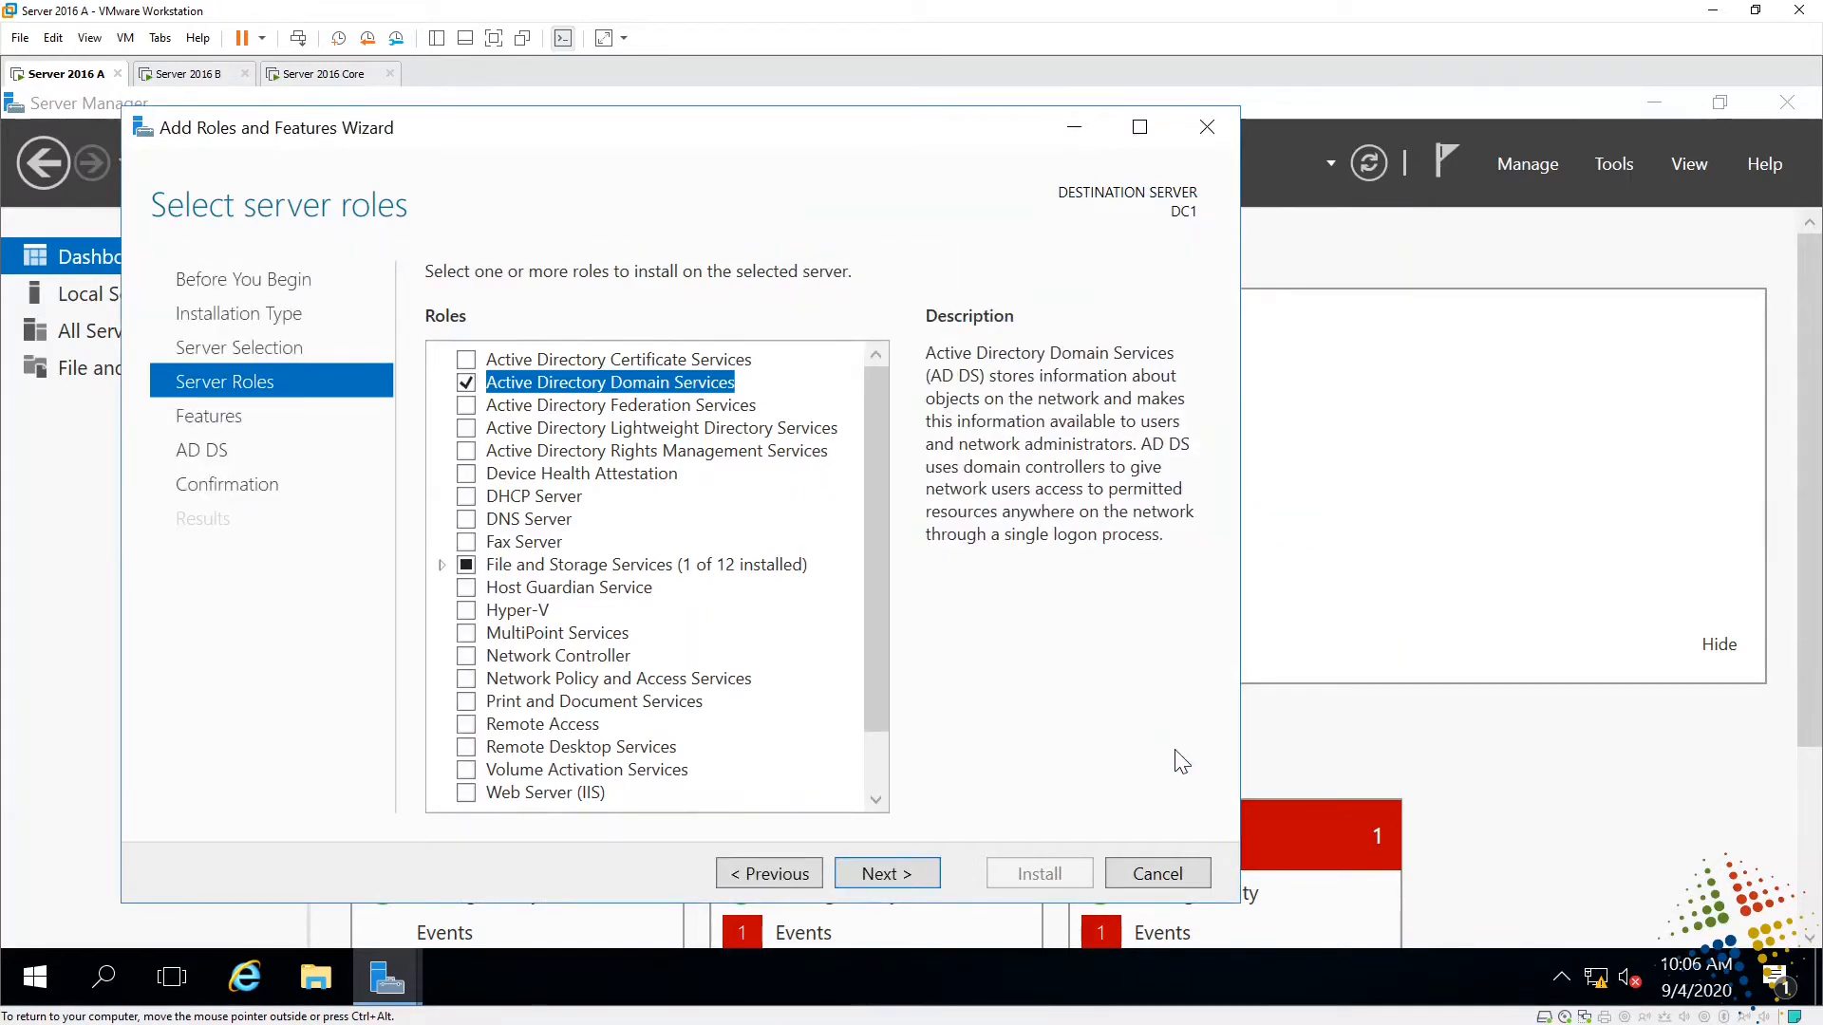
{"action": "left_click", "coordinate": [887, 871]}
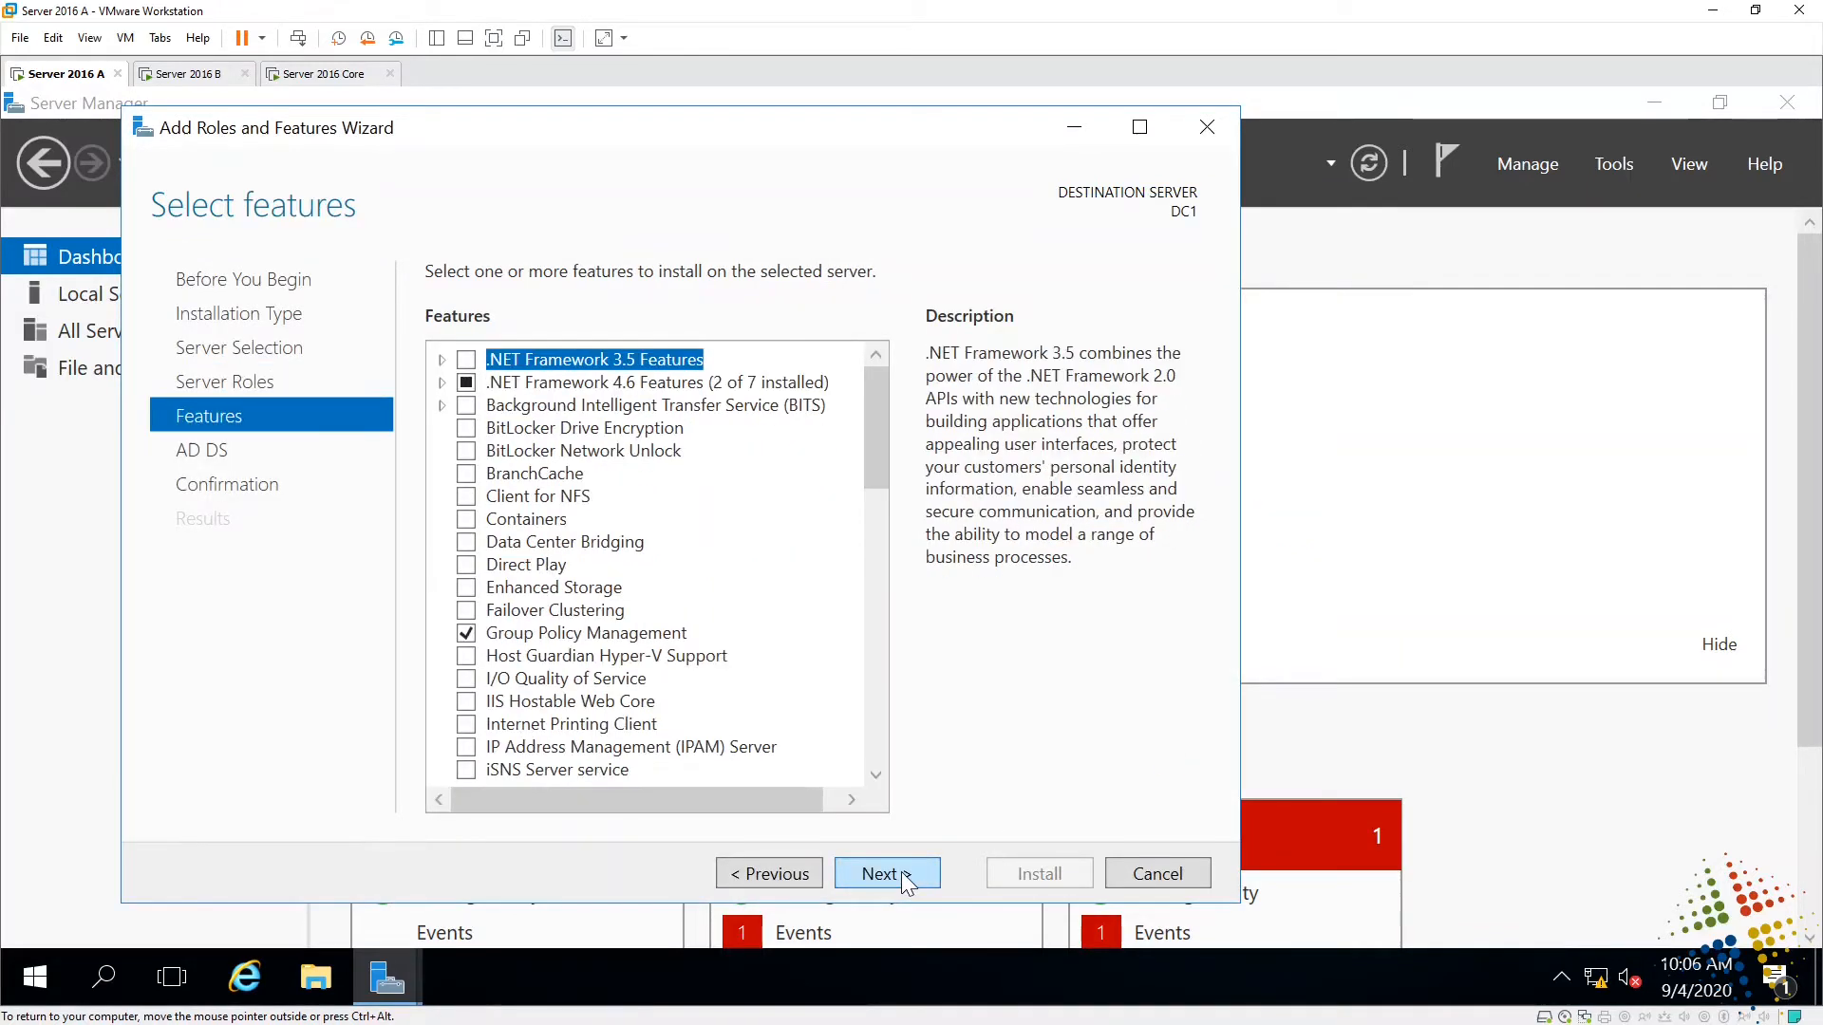
{"action": "left_click", "coordinate": [897, 876]}
{"action": "left_click", "coordinate": [900, 874]}
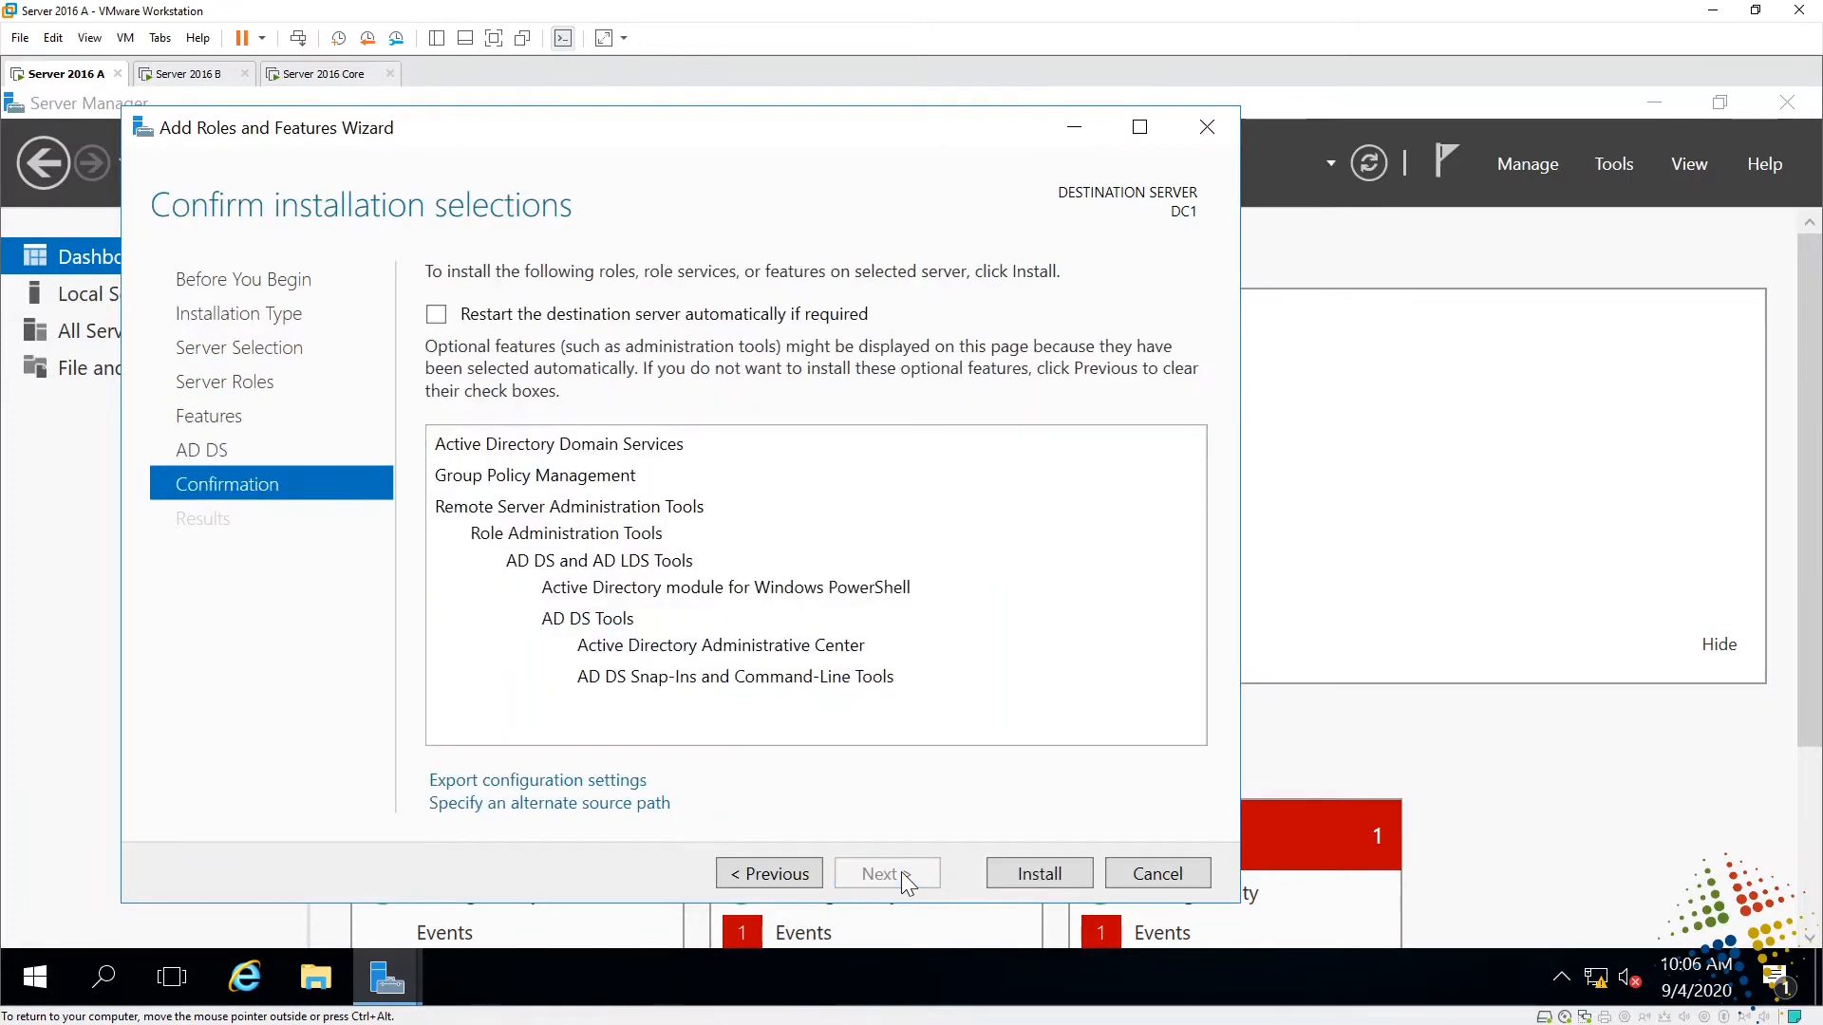
- Install the AD DS role on DC1 and close the wizard once it succeeds
{"action": "left_click", "coordinate": [1018, 878]}
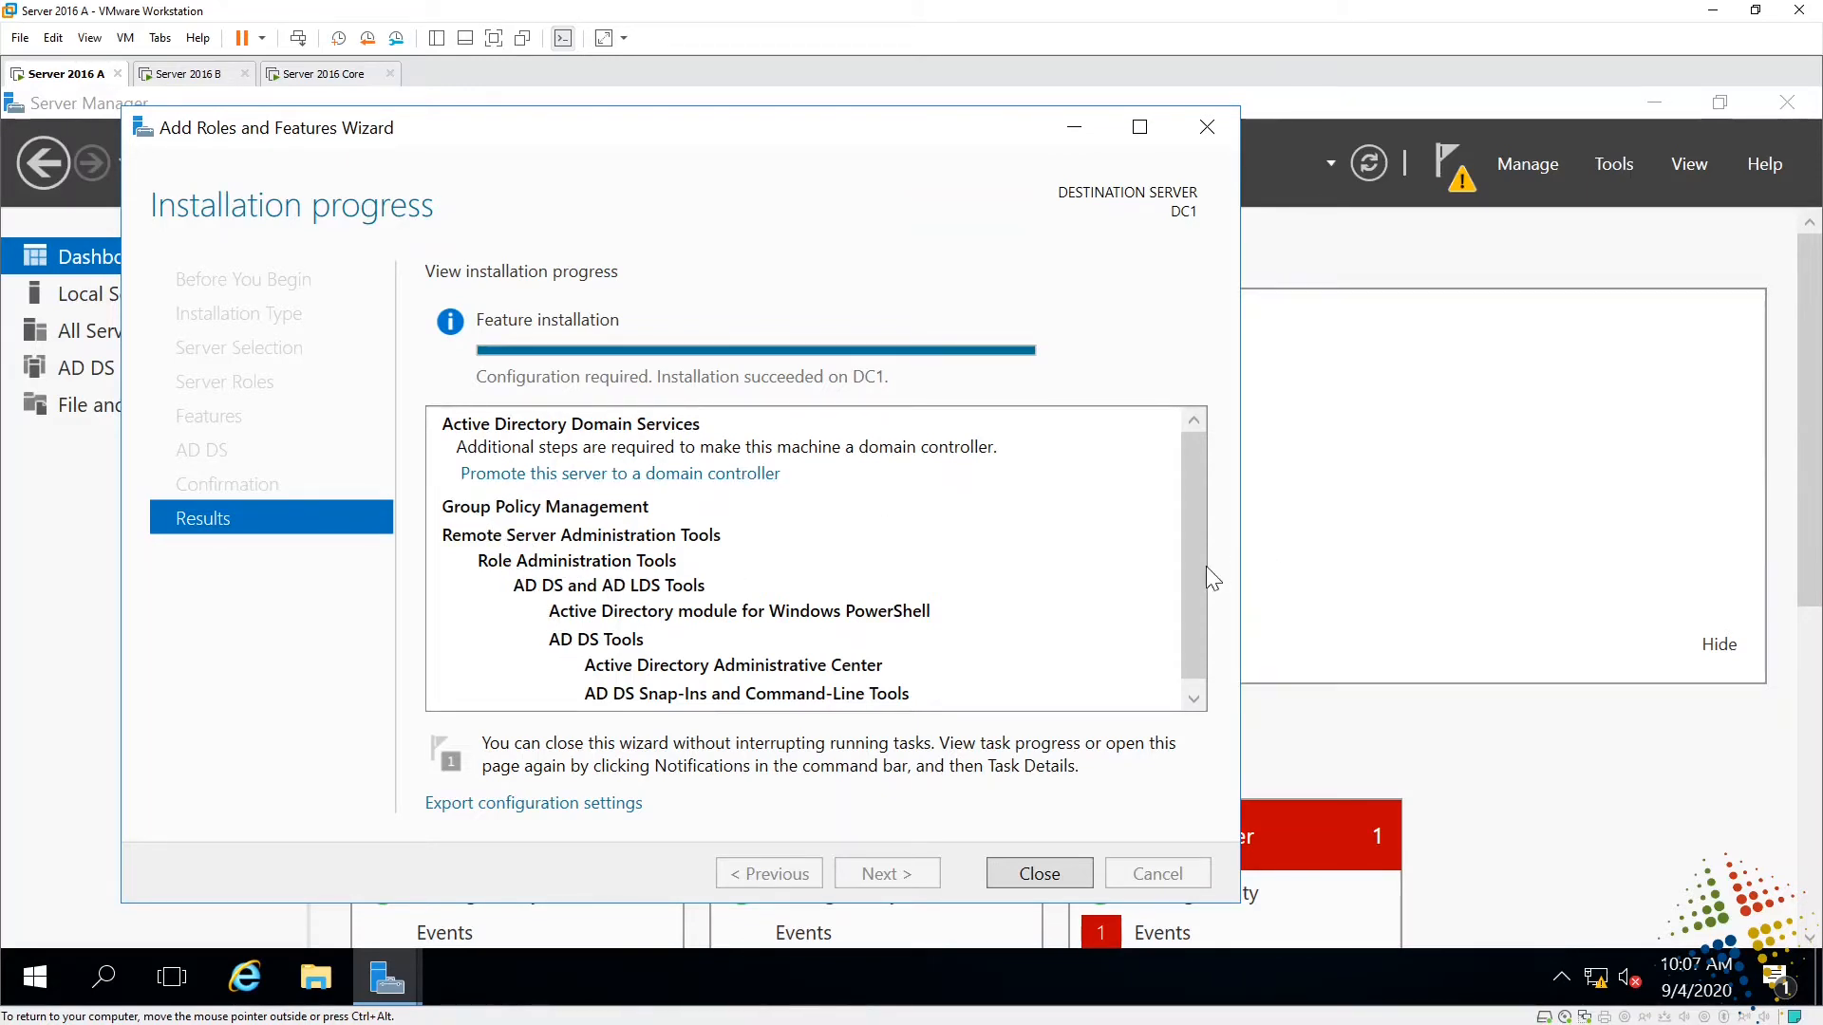
{"action": "left_click_drag", "start_coordinate": [1206, 566], "coordinate": [1198, 617]}
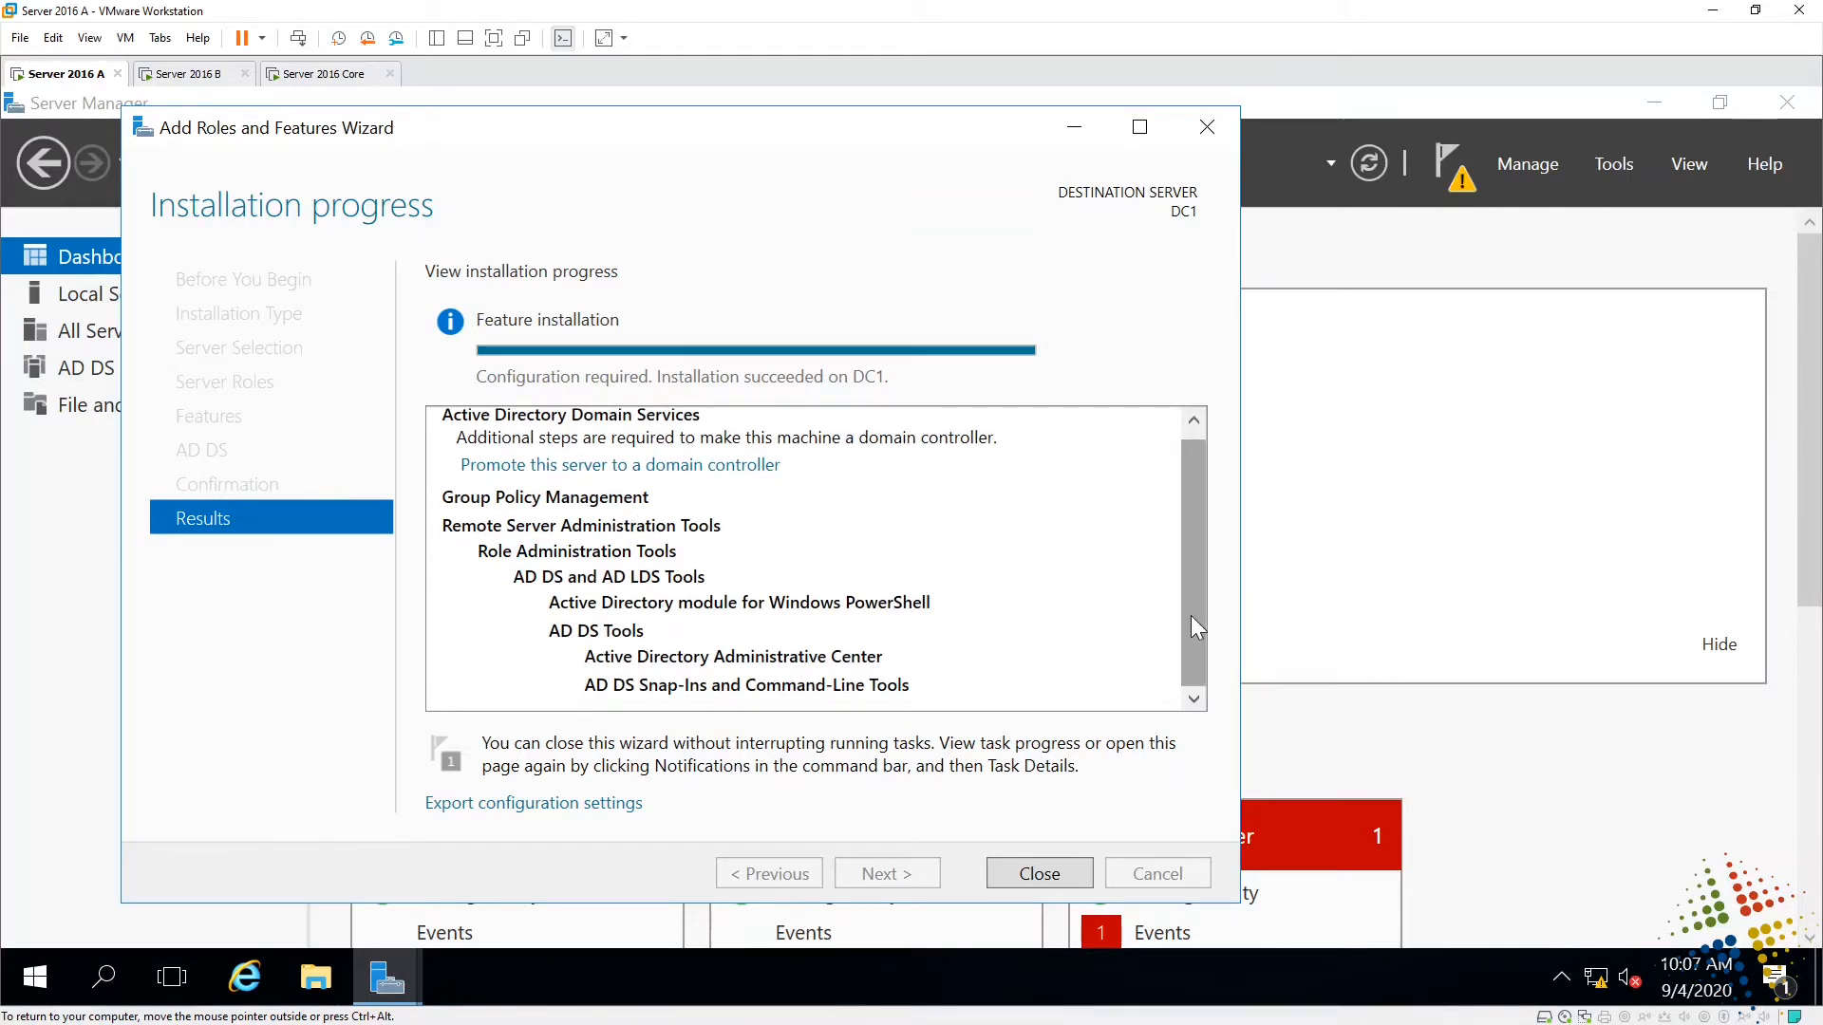
{"action": "left_click", "coordinate": [1010, 872]}
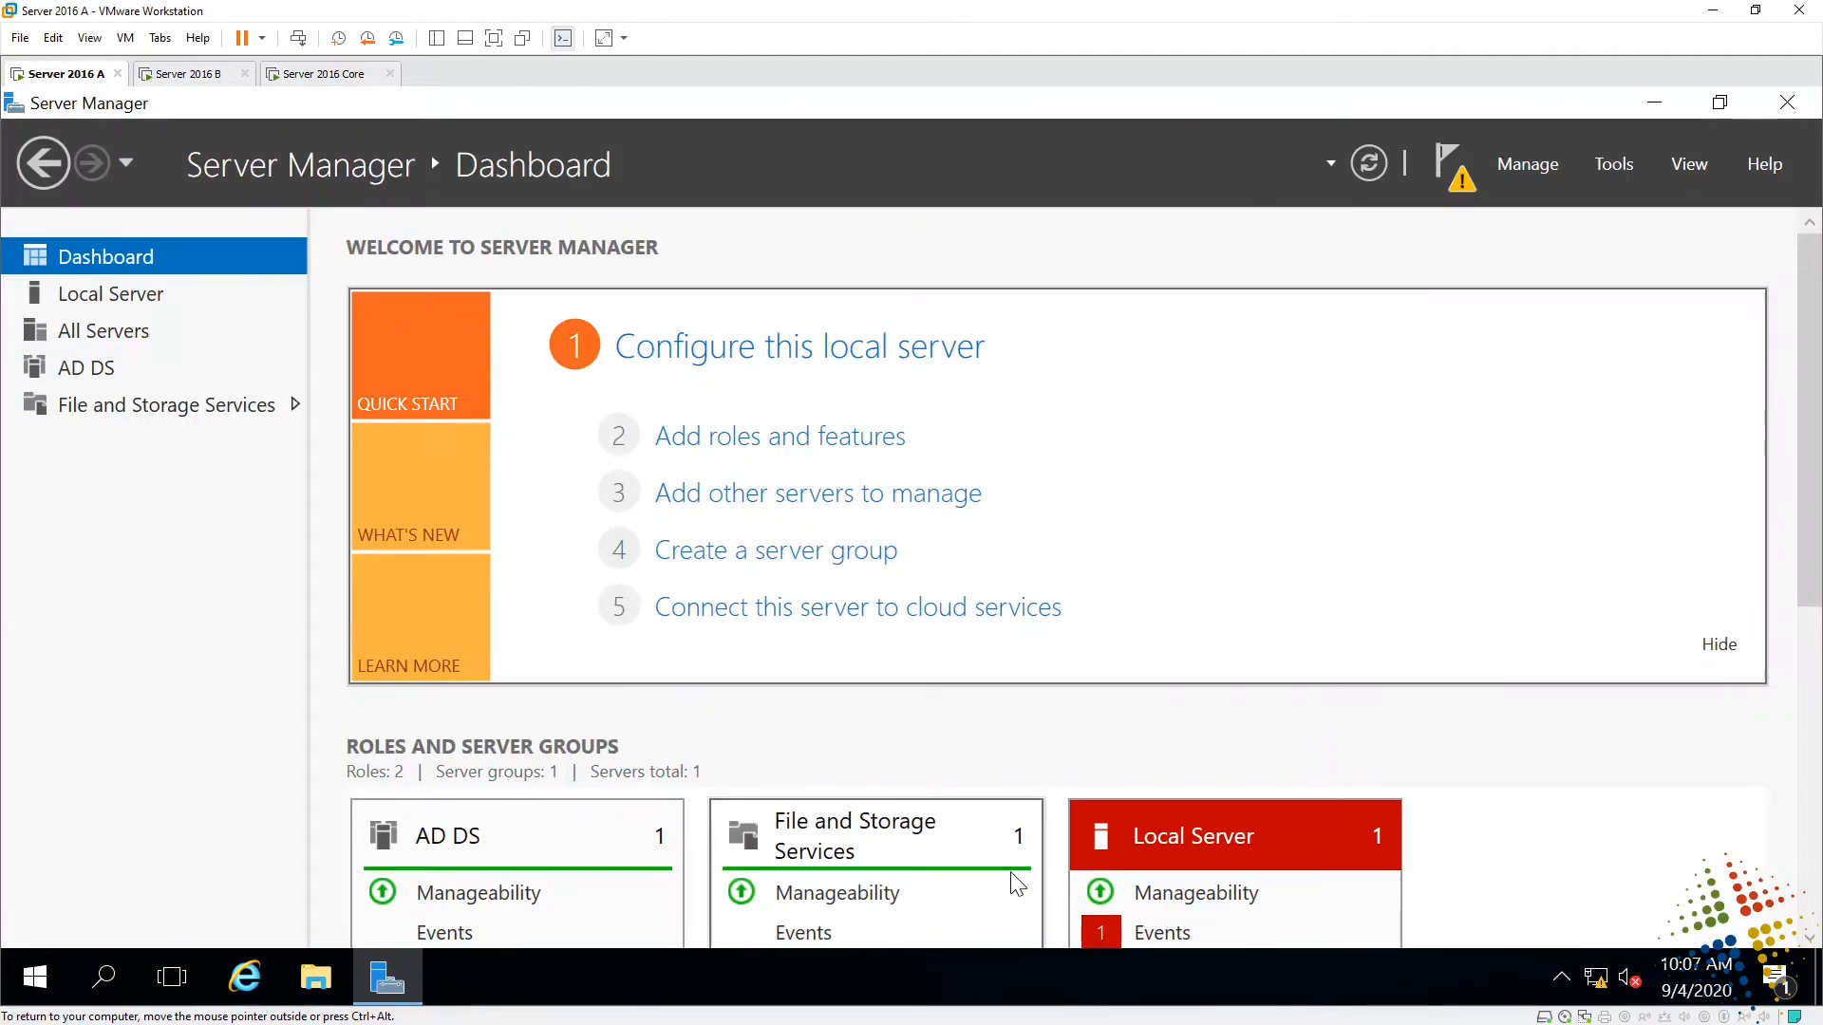
- Choose 'Promote this server to a domain controller' from the Notifications flag
{"action": "left_click", "coordinate": [1448, 167]}
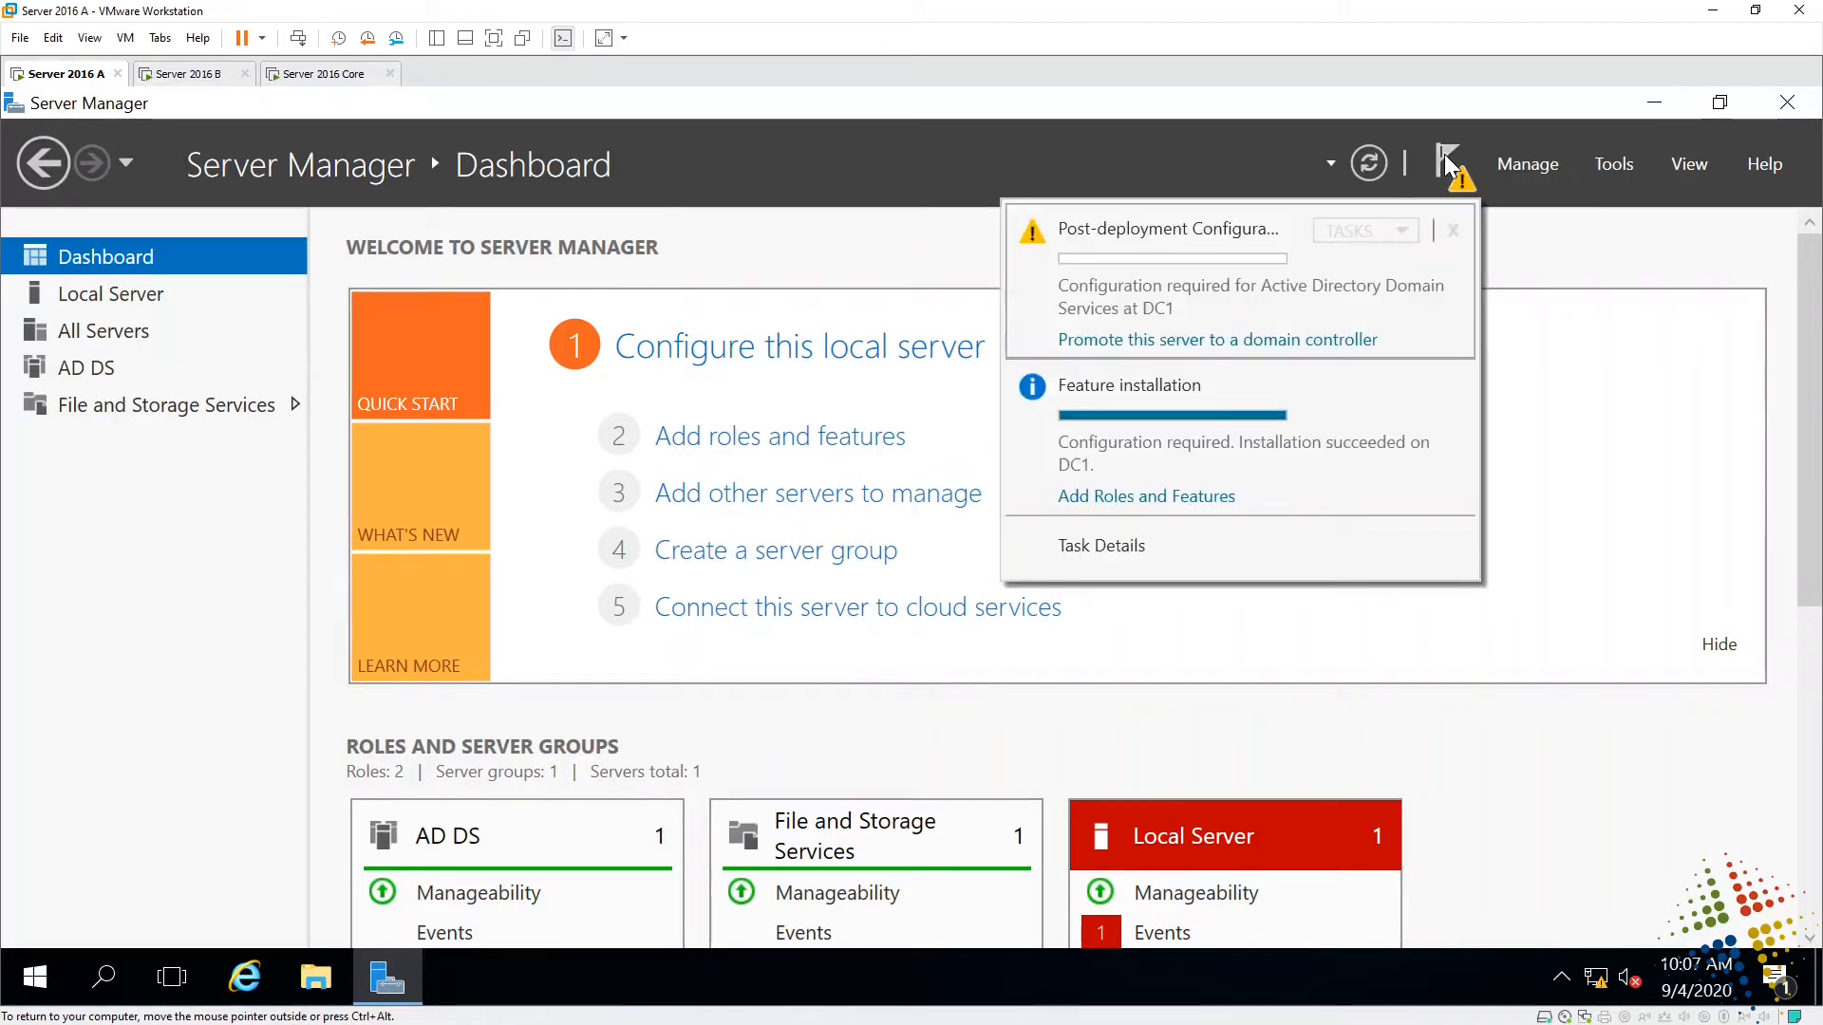
{"action": "left_click", "coordinate": [1316, 341]}
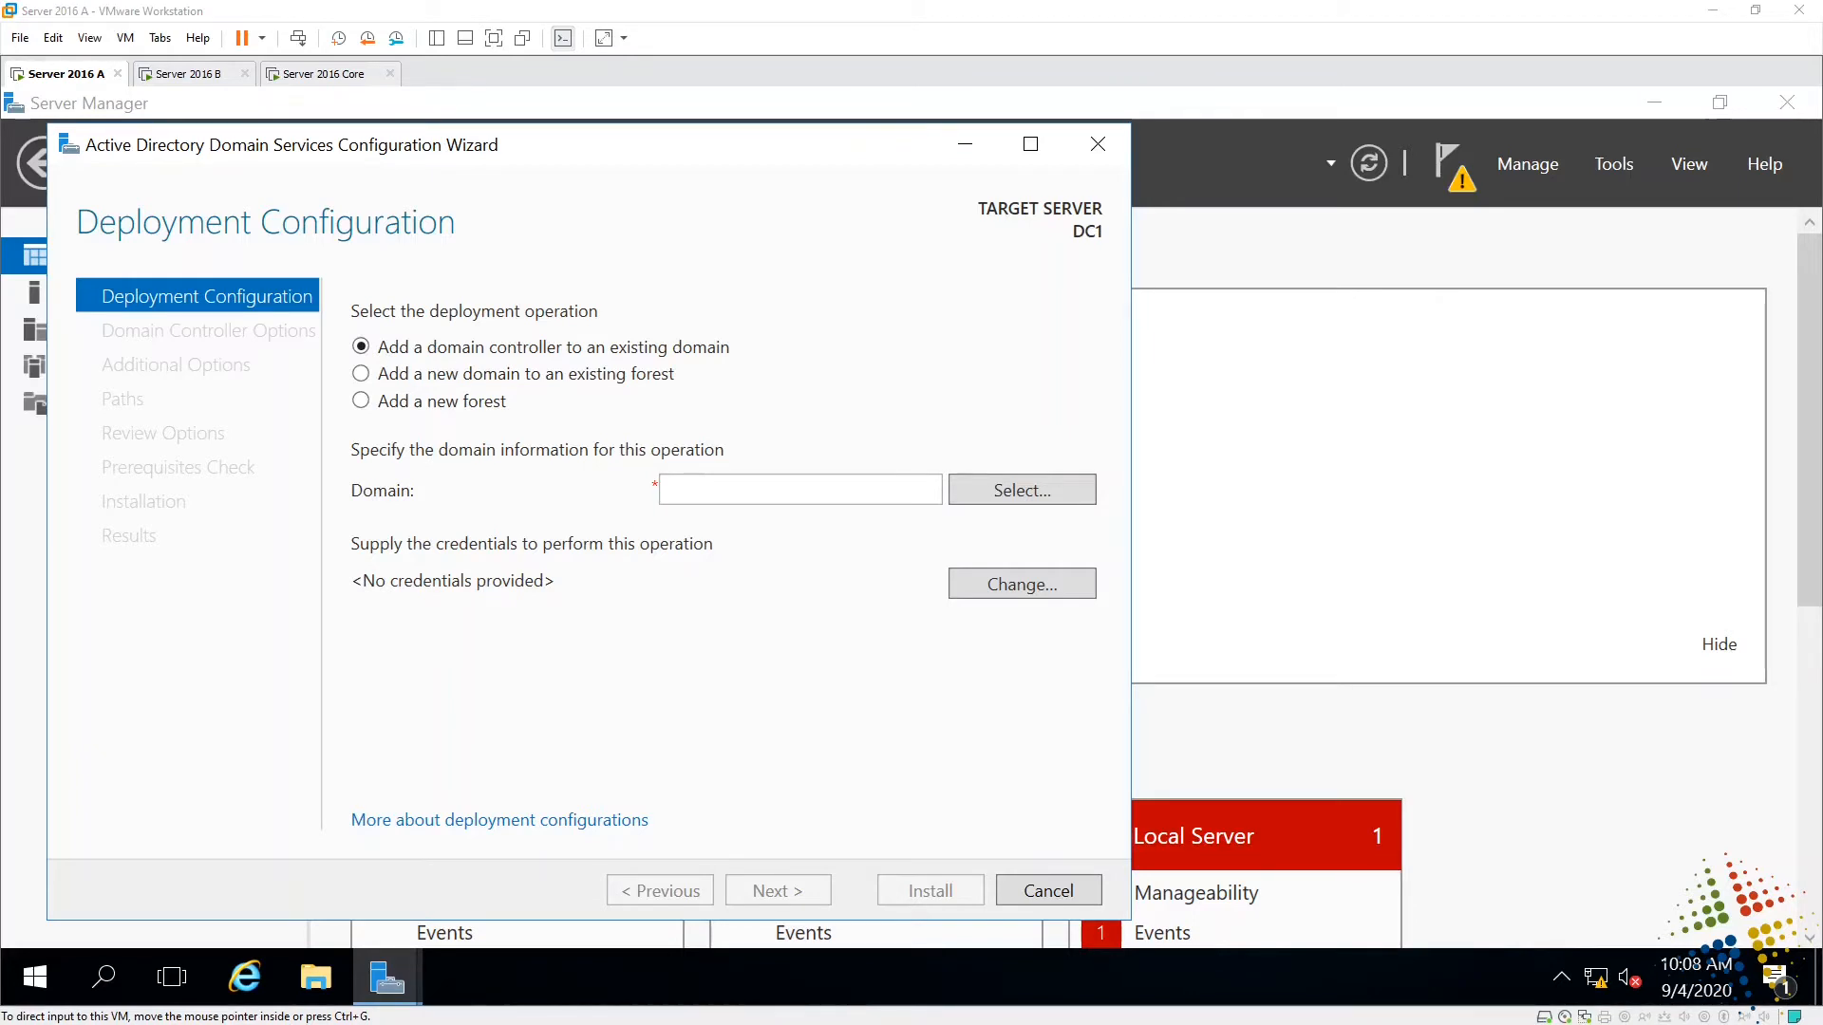
- Choose Add a new forest on the Deployment Configuration page
{"action": "left_click_drag", "start_coordinate": [420, 361], "coordinate": [732, 363]}
{"action": "left_click_drag", "start_coordinate": [519, 381], "coordinate": [422, 385]}
{"action": "left_click_drag", "start_coordinate": [606, 393], "coordinate": [683, 398]}
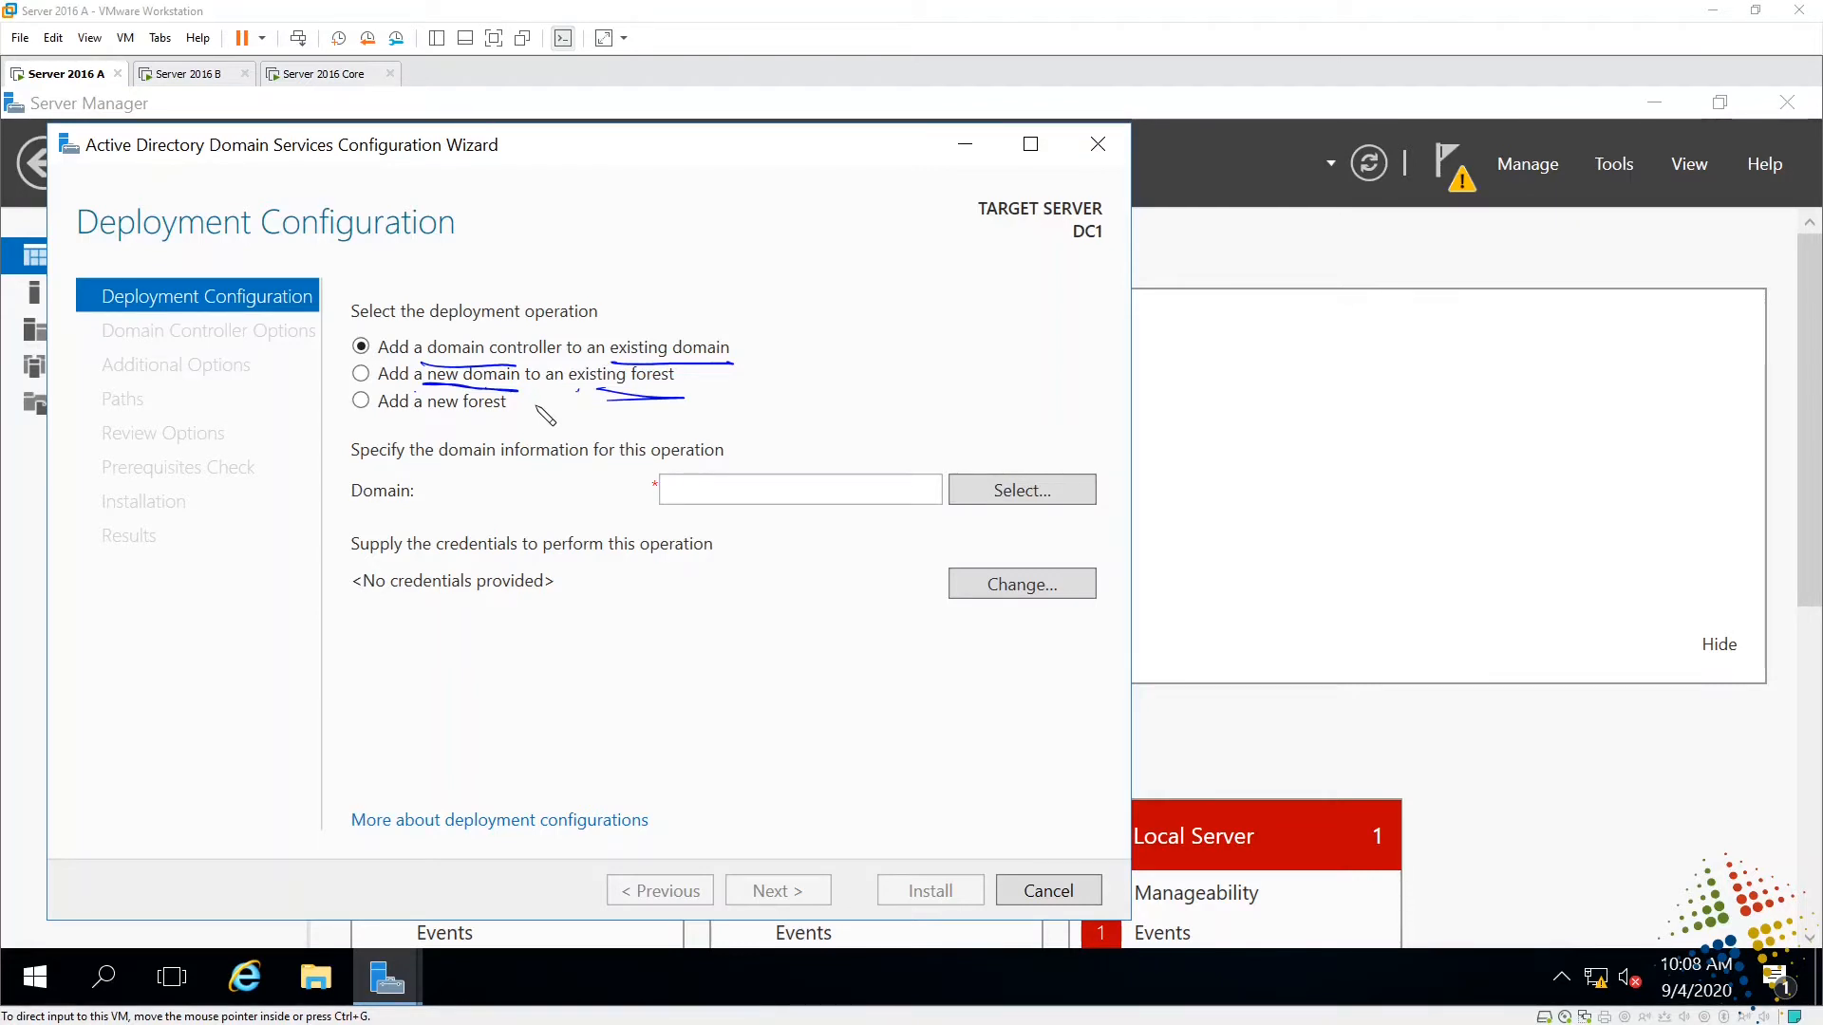
{"action": "left_click_drag", "start_coordinate": [363, 415], "coordinate": [501, 416]}
{"action": "key", "text": "Escape"}
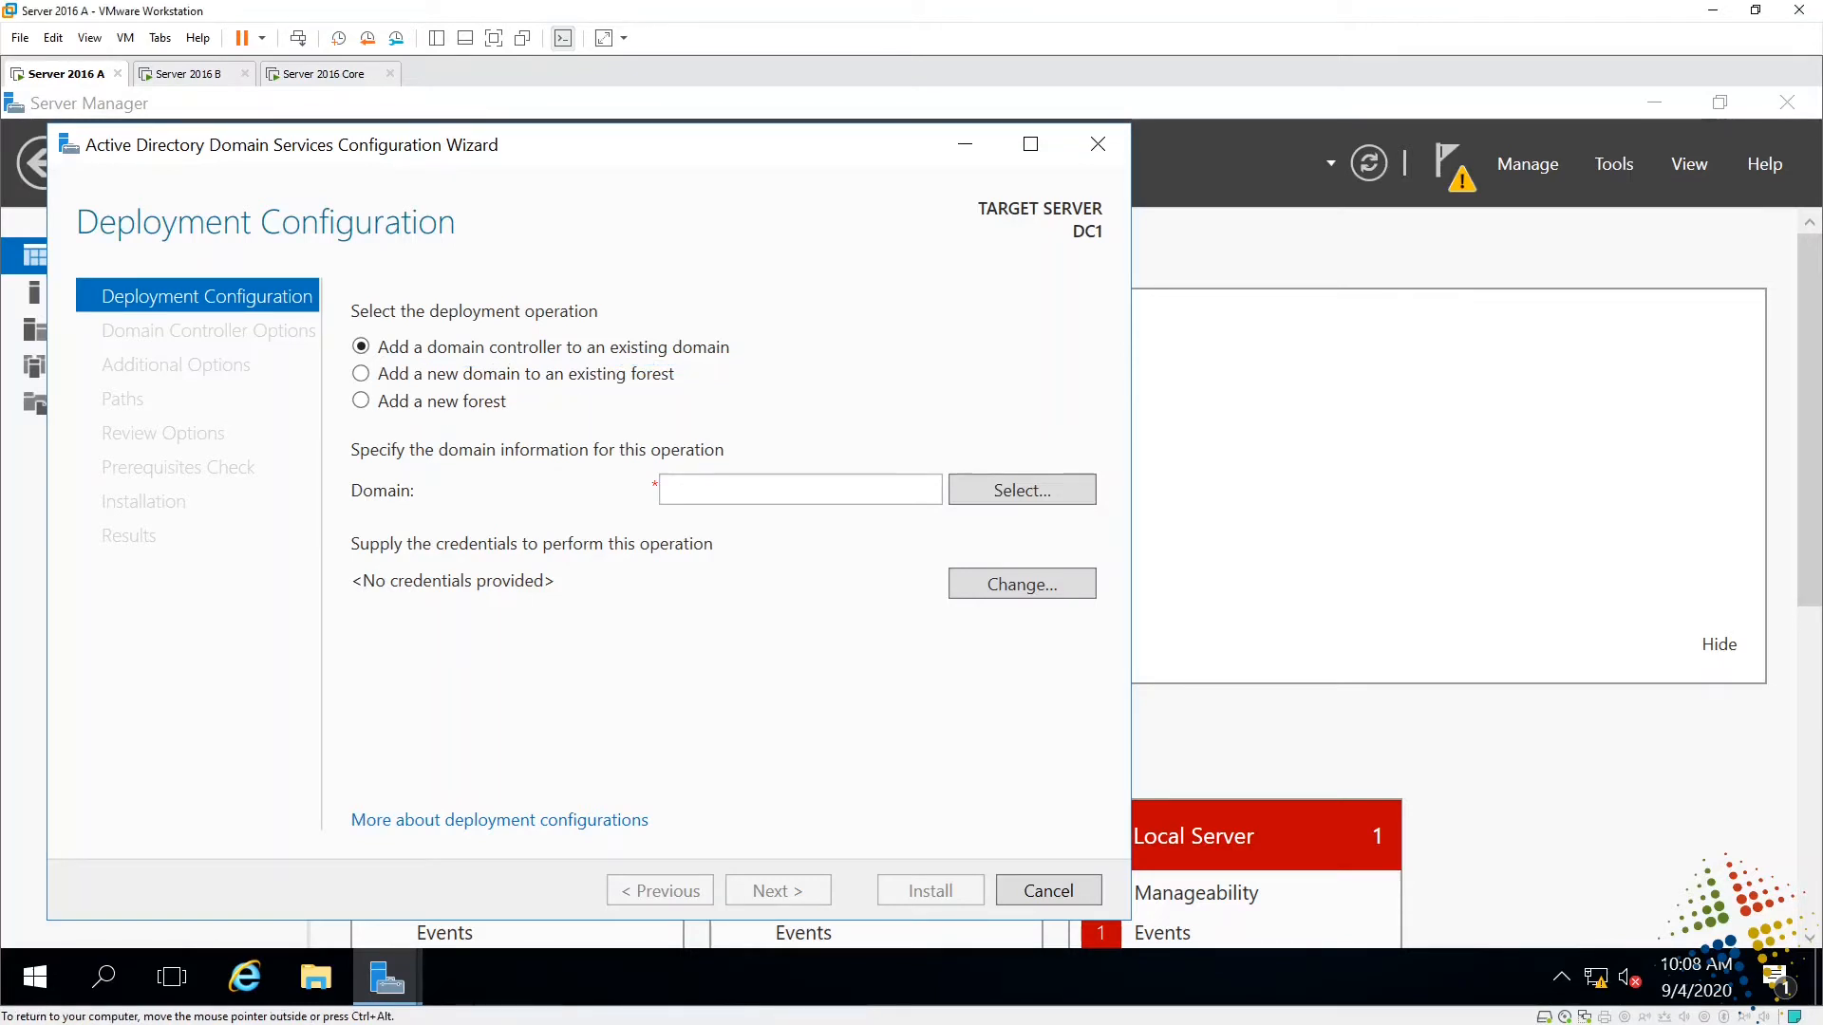
{"action": "left_click", "coordinate": [362, 401]}
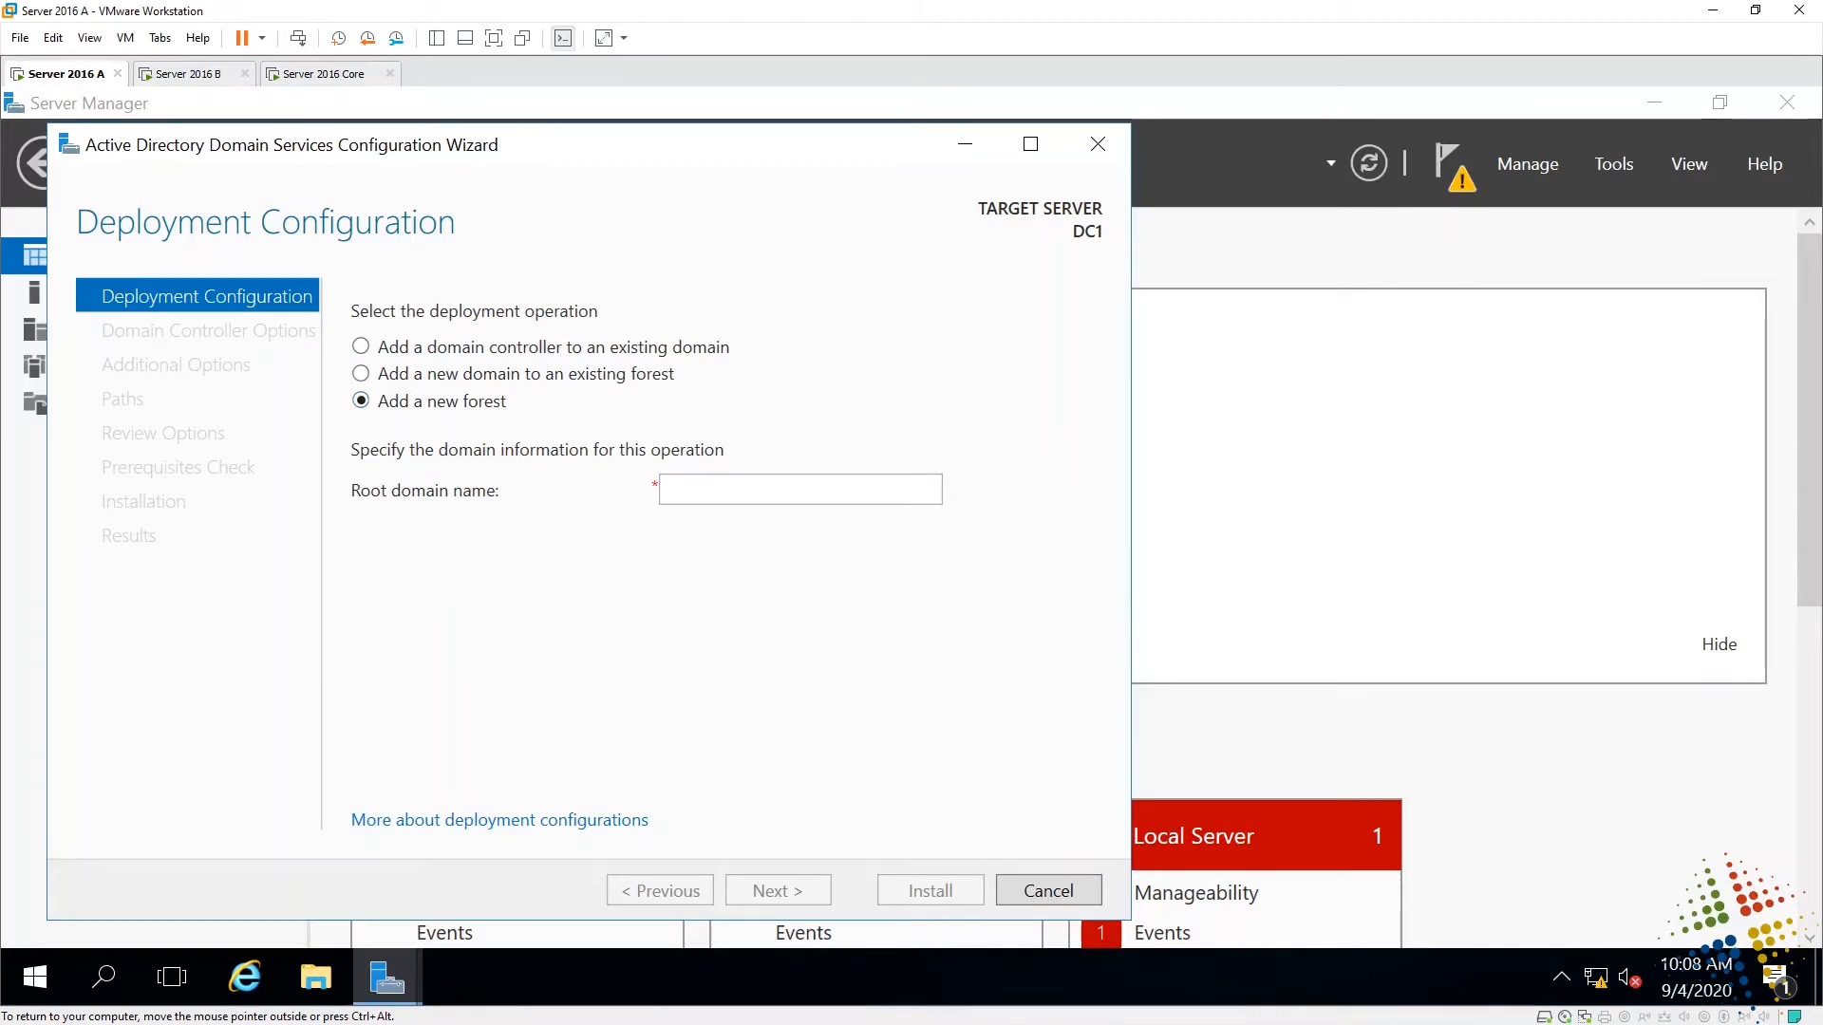
- Set the root domain name to test2016.local, replacing adi.com
{"action": "left_click", "coordinate": [800, 490]}
{"action": "type", "text": "test2016.local"}
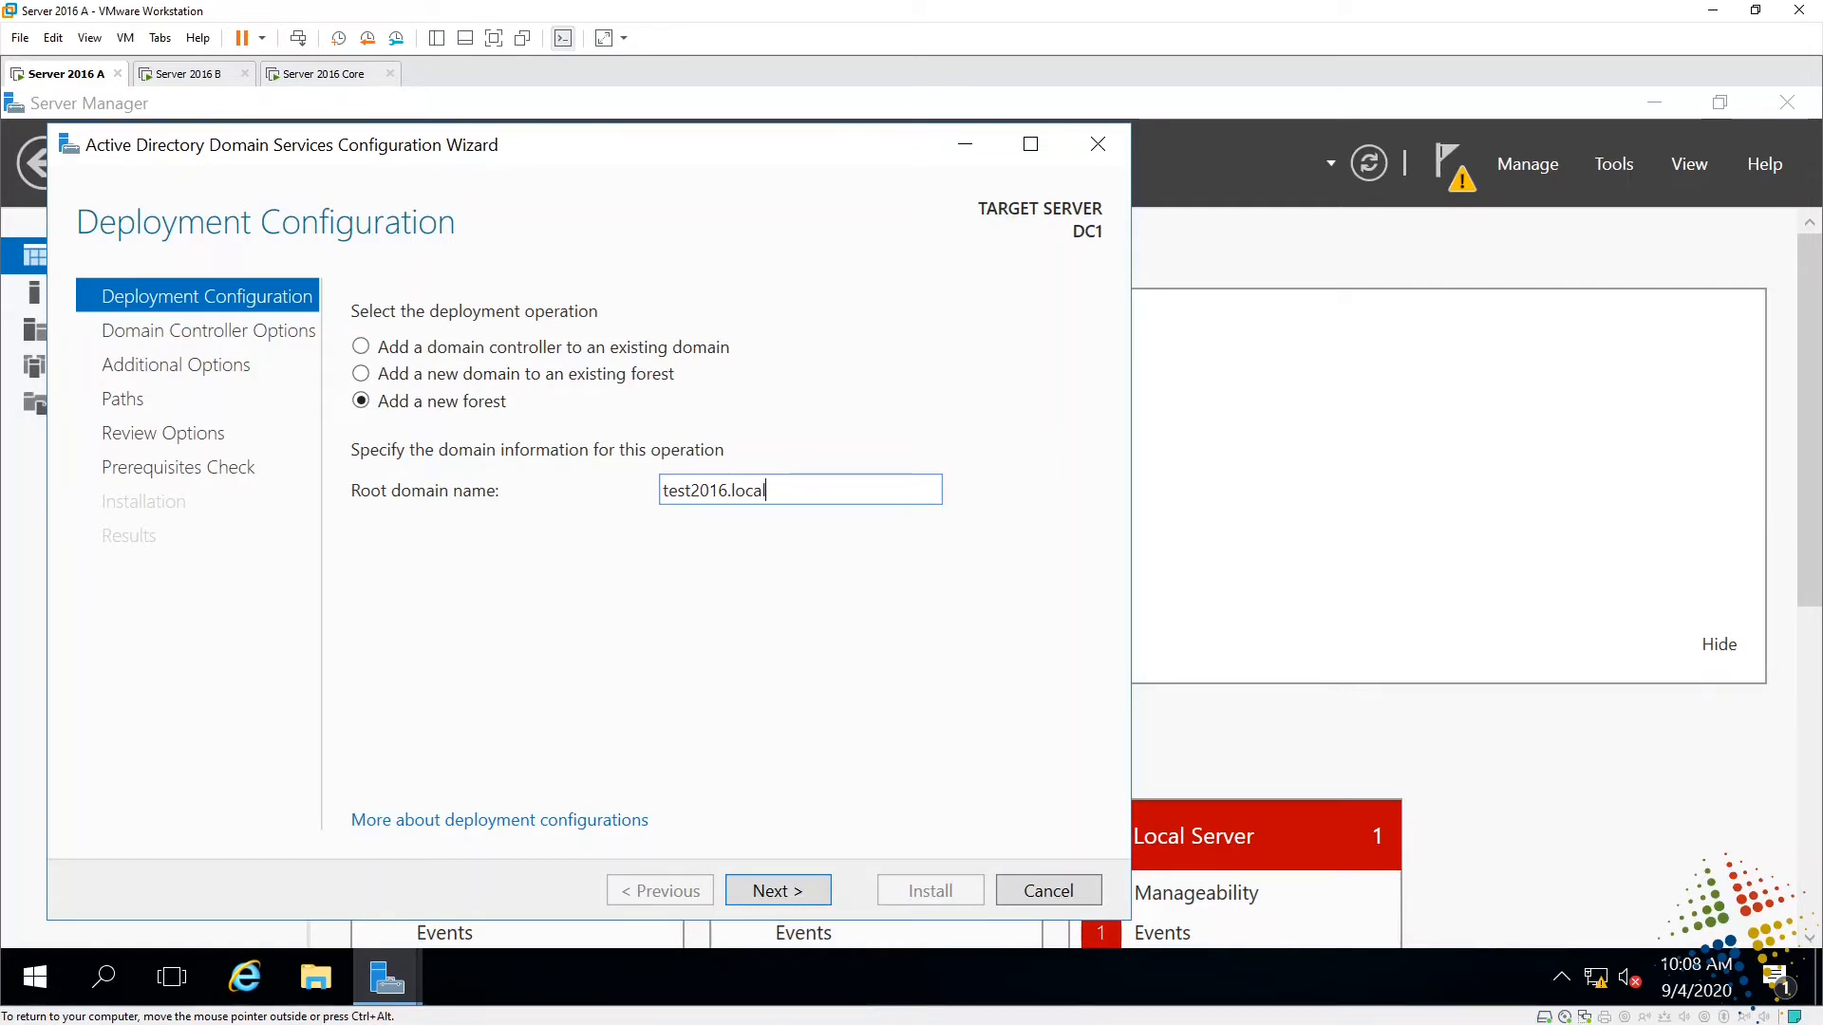
{"action": "key", "text": "BackSpace"}
{"action": "key", "text": "BackSpace"}
{"action": "key", "text": "BackSpace"}
{"action": "key", "text": "BackSpace"}
{"action": "key", "text": "BackSpace"}
{"action": "key", "text": "BackSpace"}
{"action": "key", "text": "BackSpace"}
{"action": "key", "text": "BackSpace"}
{"action": "key", "text": "BackSpace"}
{"action": "key", "text": "BackSpace"}
{"action": "key", "text": "BackSpace"}
{"action": "key", "text": "BackSpace"}
{"action": "key", "text": "BackSpace"}
{"action": "key", "text": "BackSpace"}
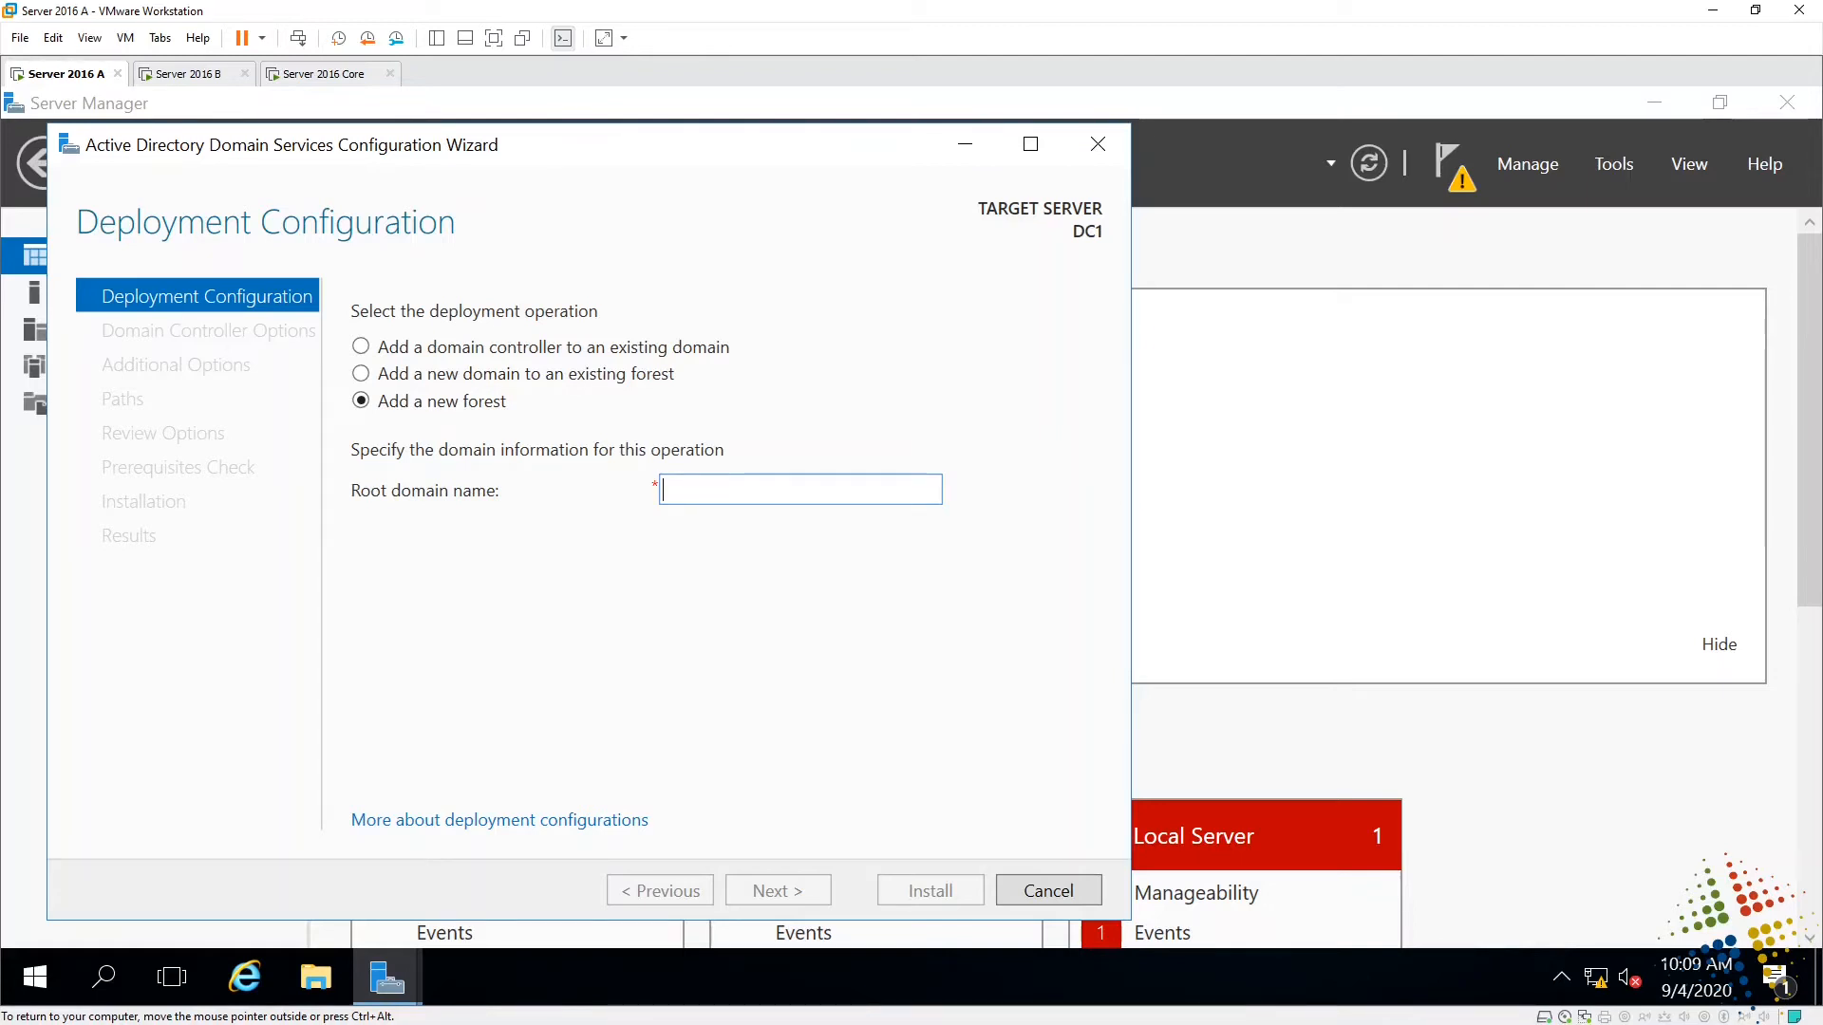
{"action": "type", "text": "adi.com"}
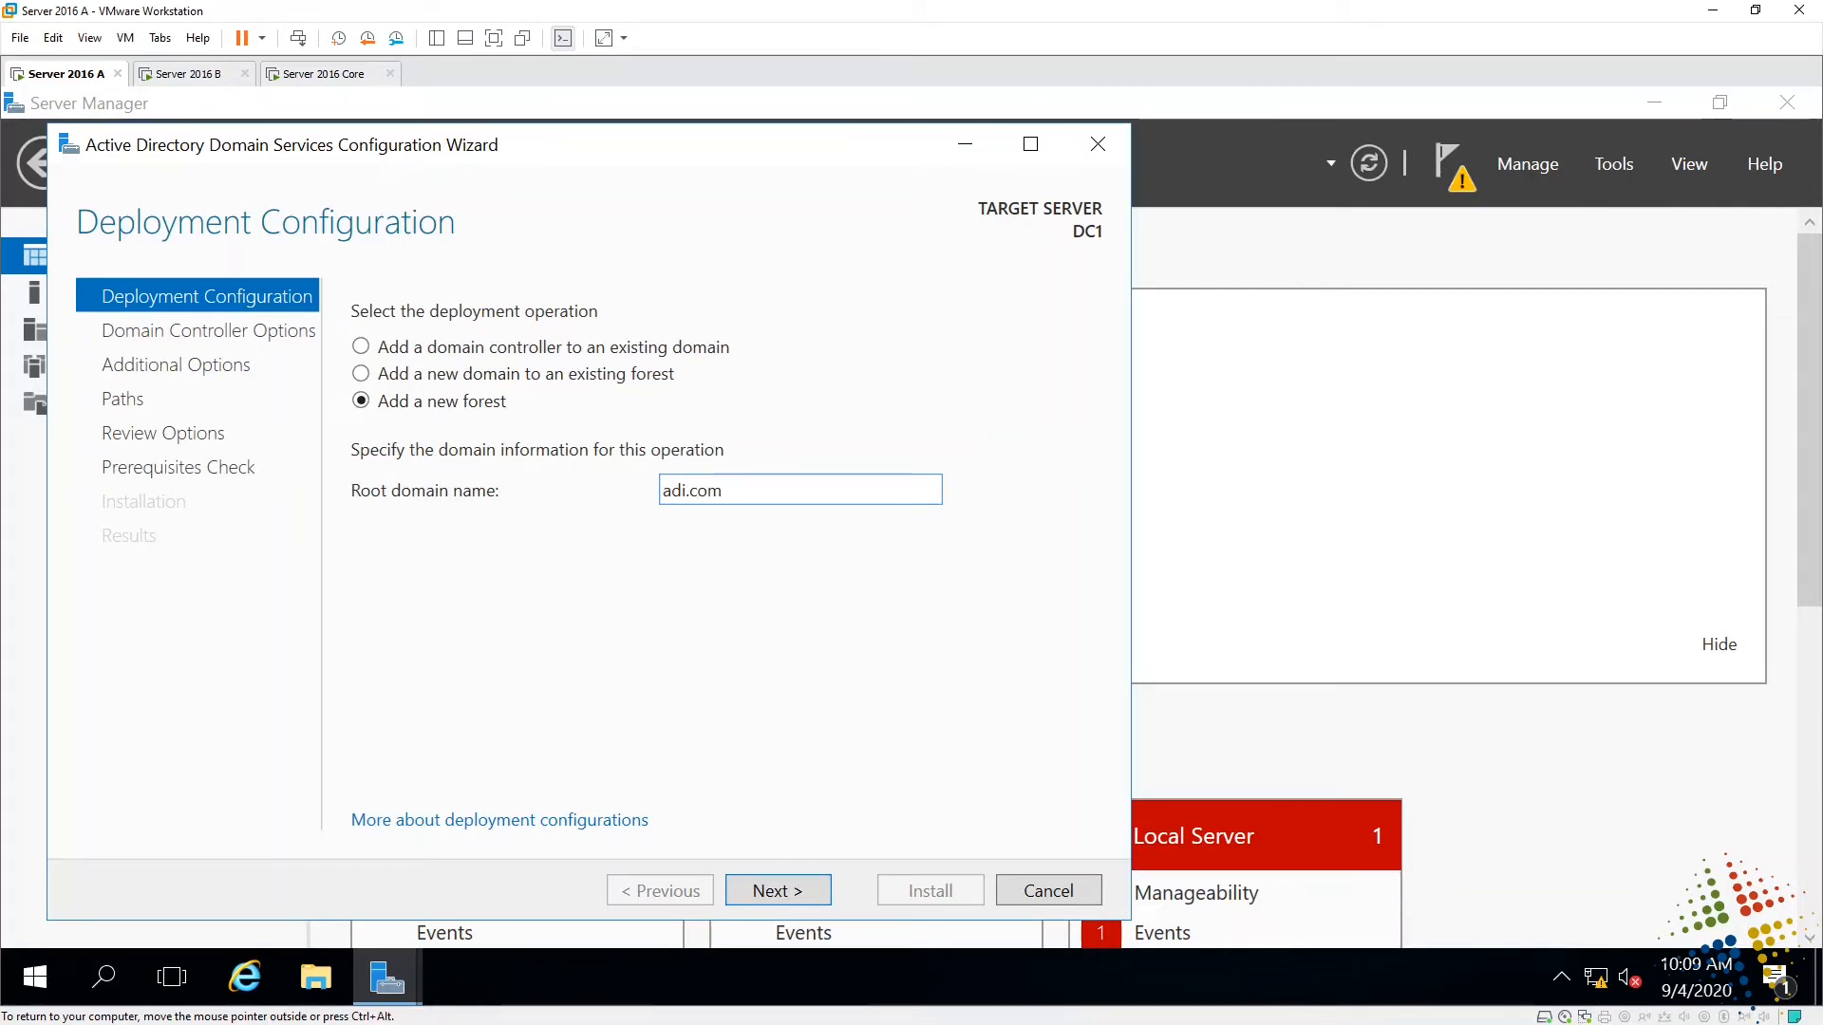
{"action": "key", "text": "BackSpace"}
{"action": "key", "text": "BackSpace"}
{"action": "key", "text": "BackSpace"}
{"action": "key", "text": "BackSpace"}
{"action": "key", "text": "BackSpace"}
{"action": "key", "text": "BackSpace"}
{"action": "key", "text": "BackSpace"}
{"action": "type", "text": "test2016.loca"}
- On Domain Controller Options, keep Windows Server 2016 as the forest functional level
{"action": "left_click", "coordinate": [783, 890]}
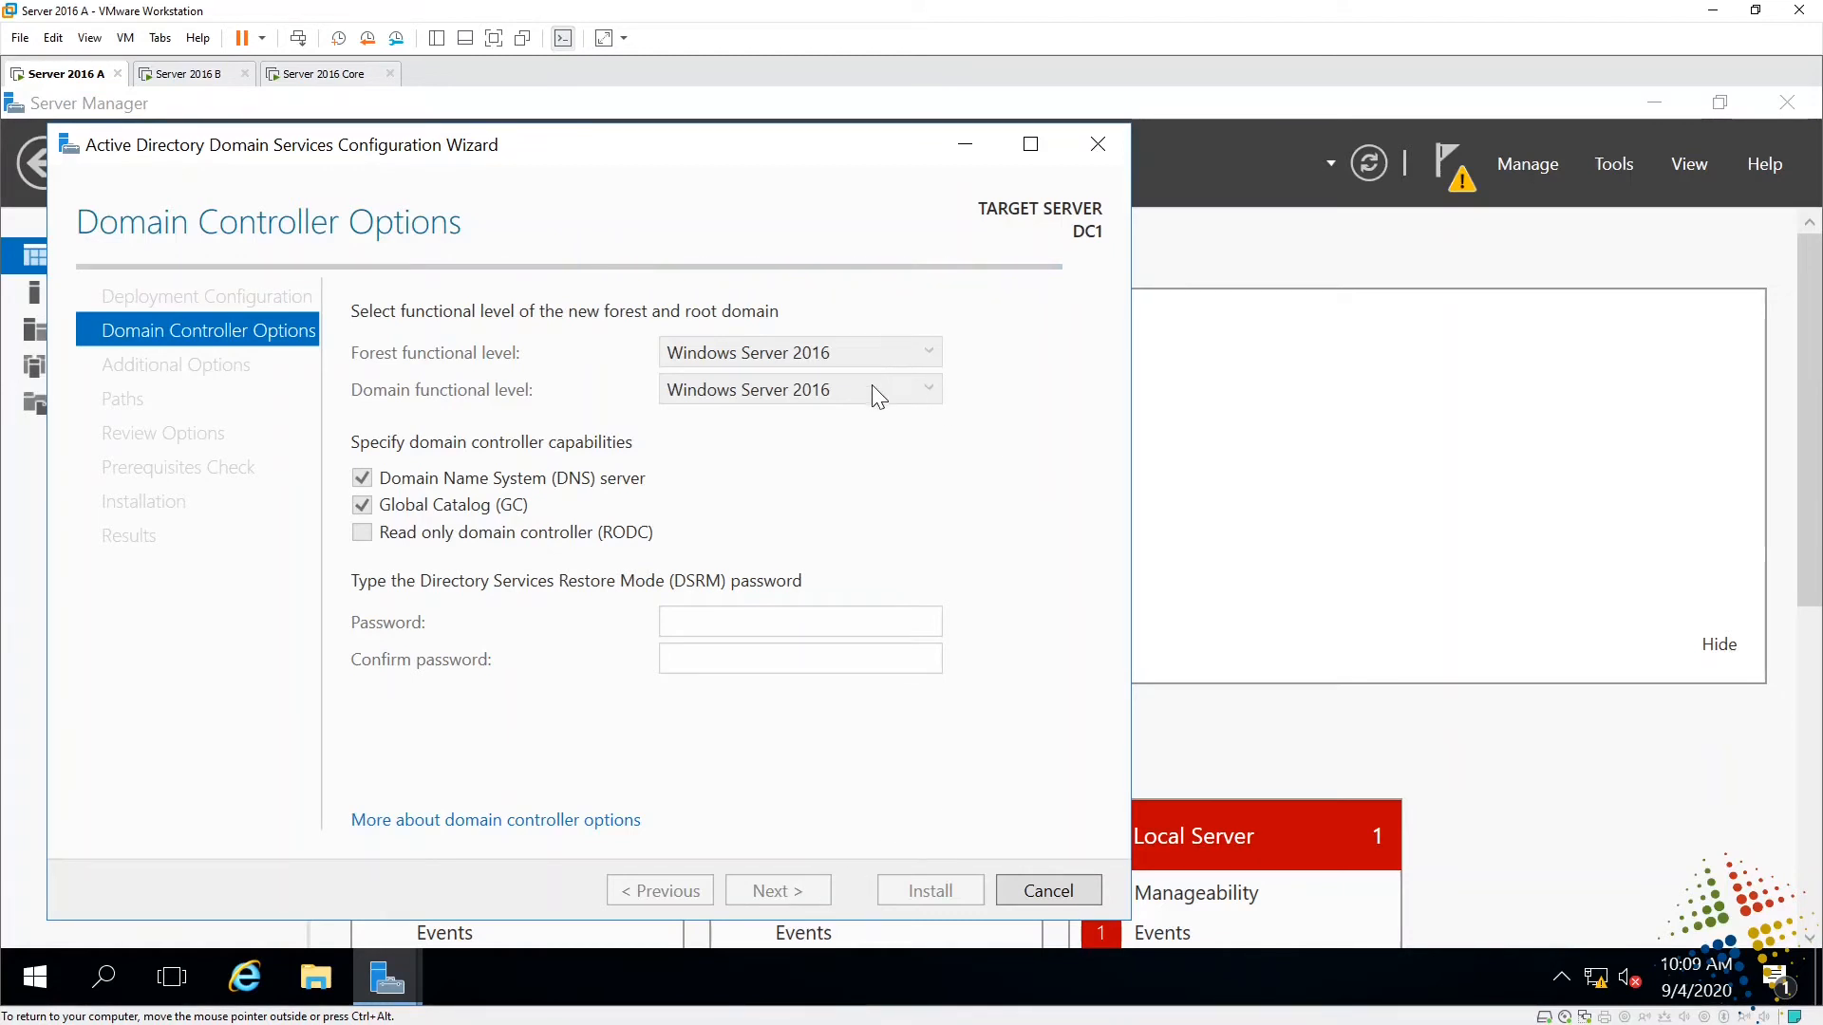
{"action": "left_click", "coordinate": [934, 354]}
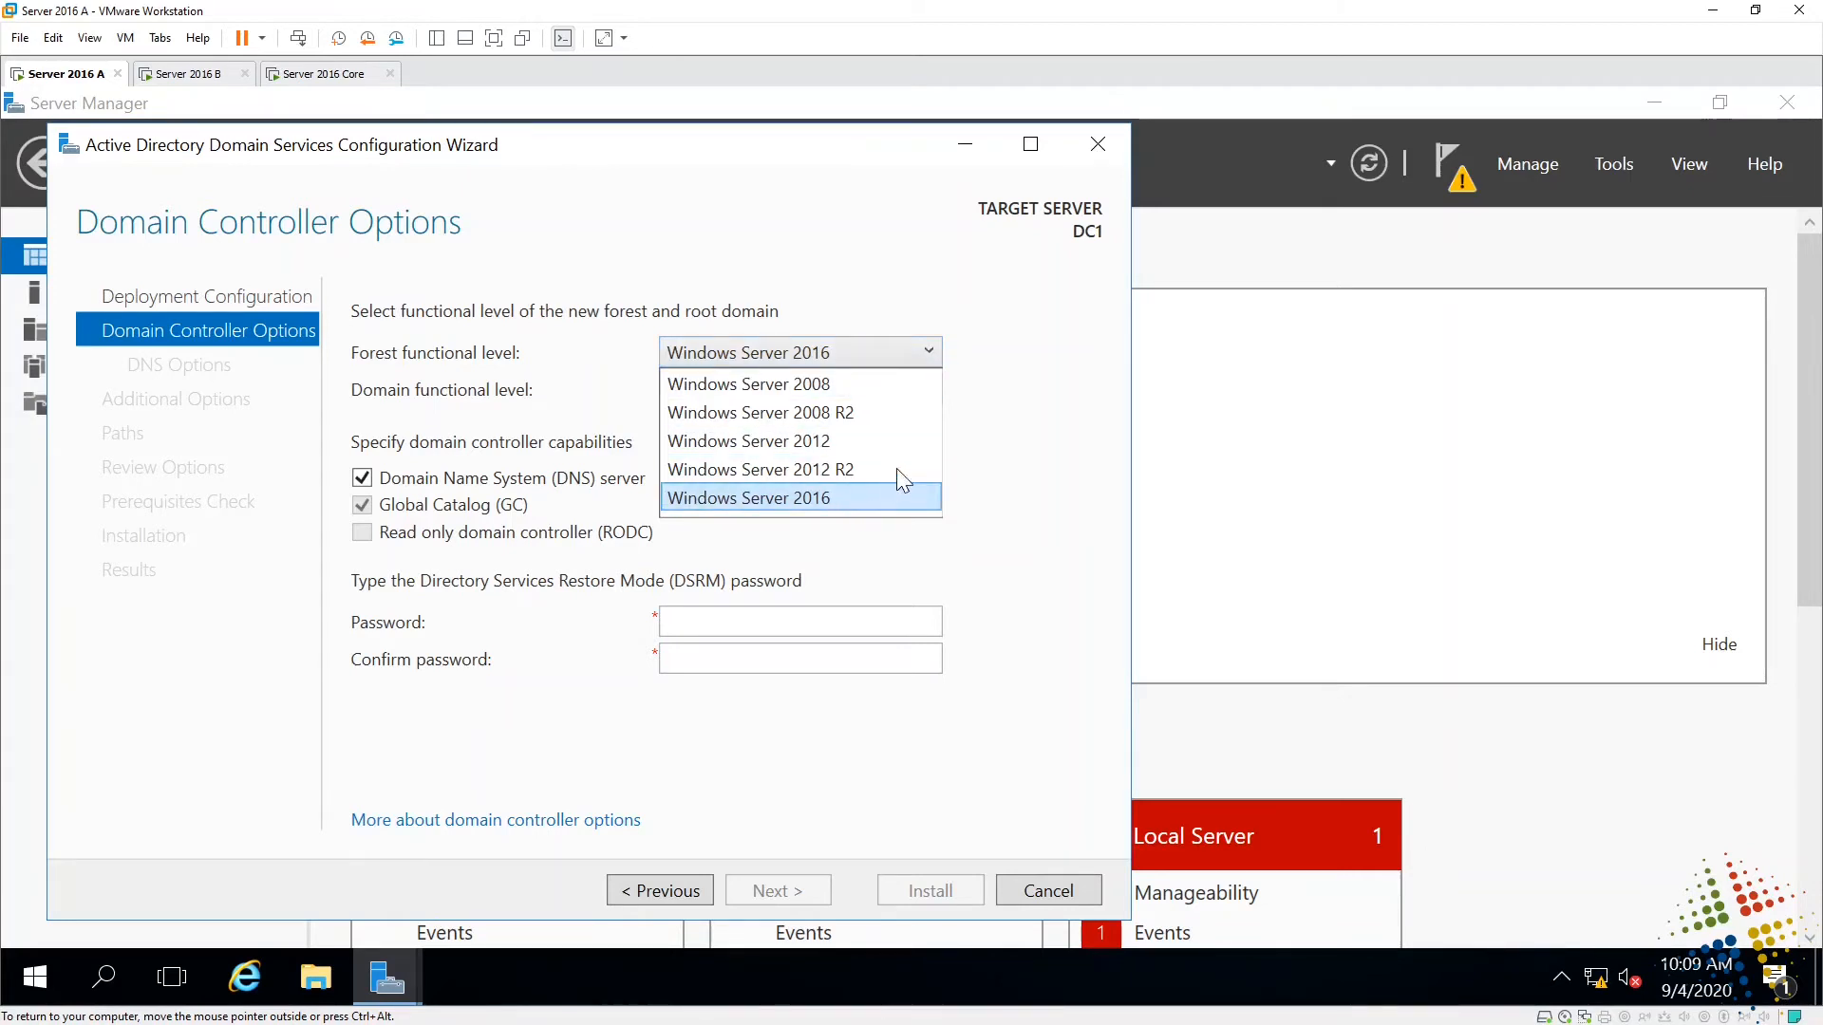
{"action": "left_click", "coordinate": [930, 377]}
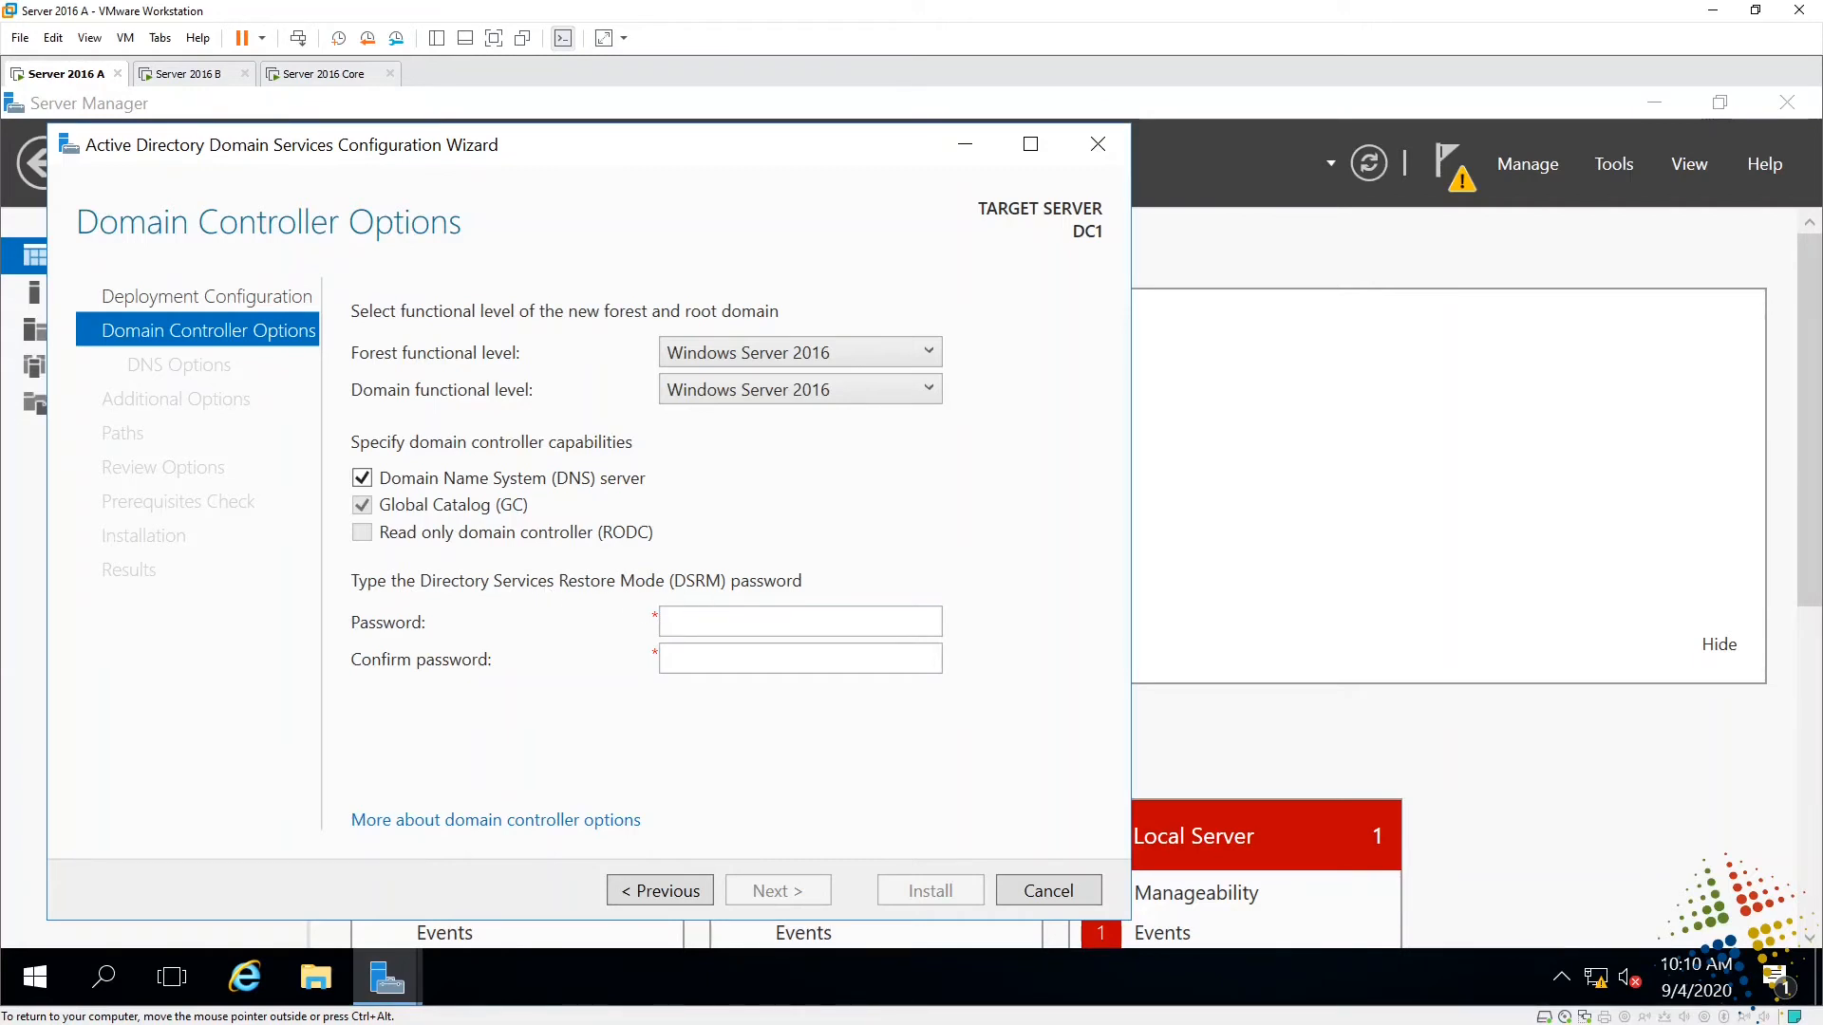
- Enter and confirm the Directory Services Restore Mode password, then continue to DNS Options
{"action": "left_click", "coordinate": [714, 622]}
{"action": "type", "text": "Password1!"}
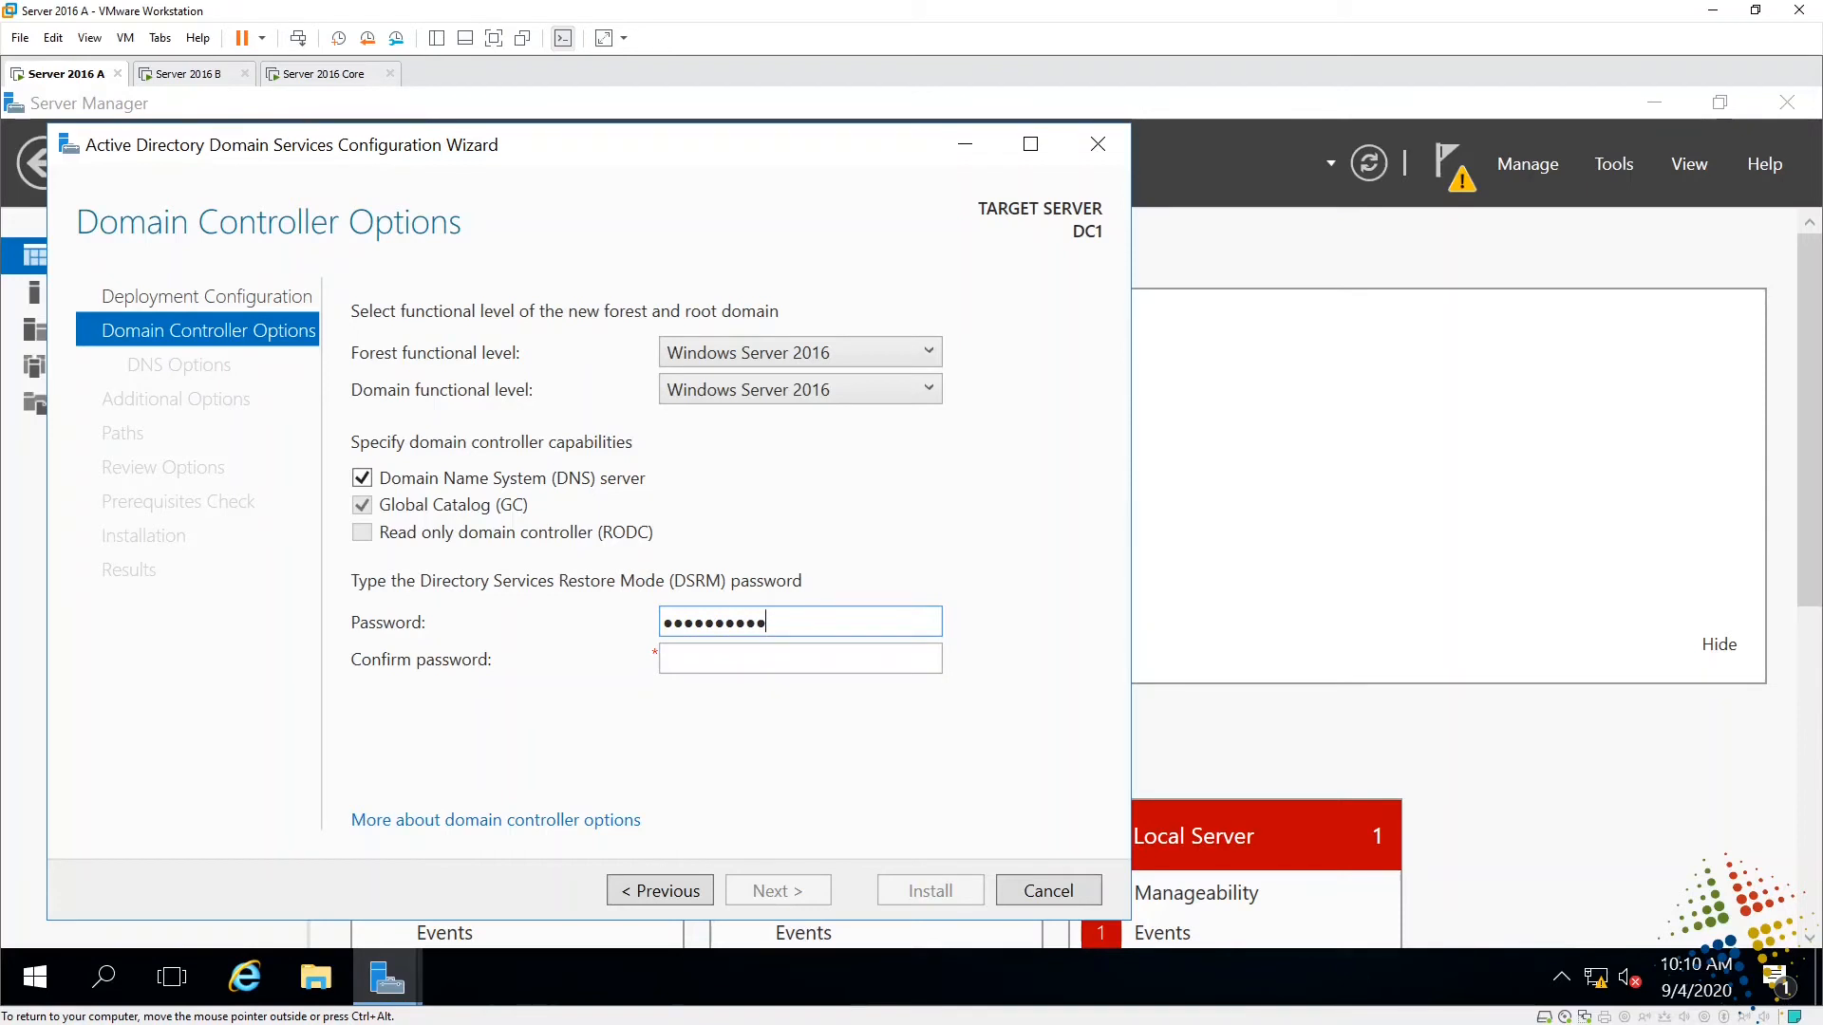
{"action": "key", "text": "Tab"}
{"action": "type", "text": "Password"}
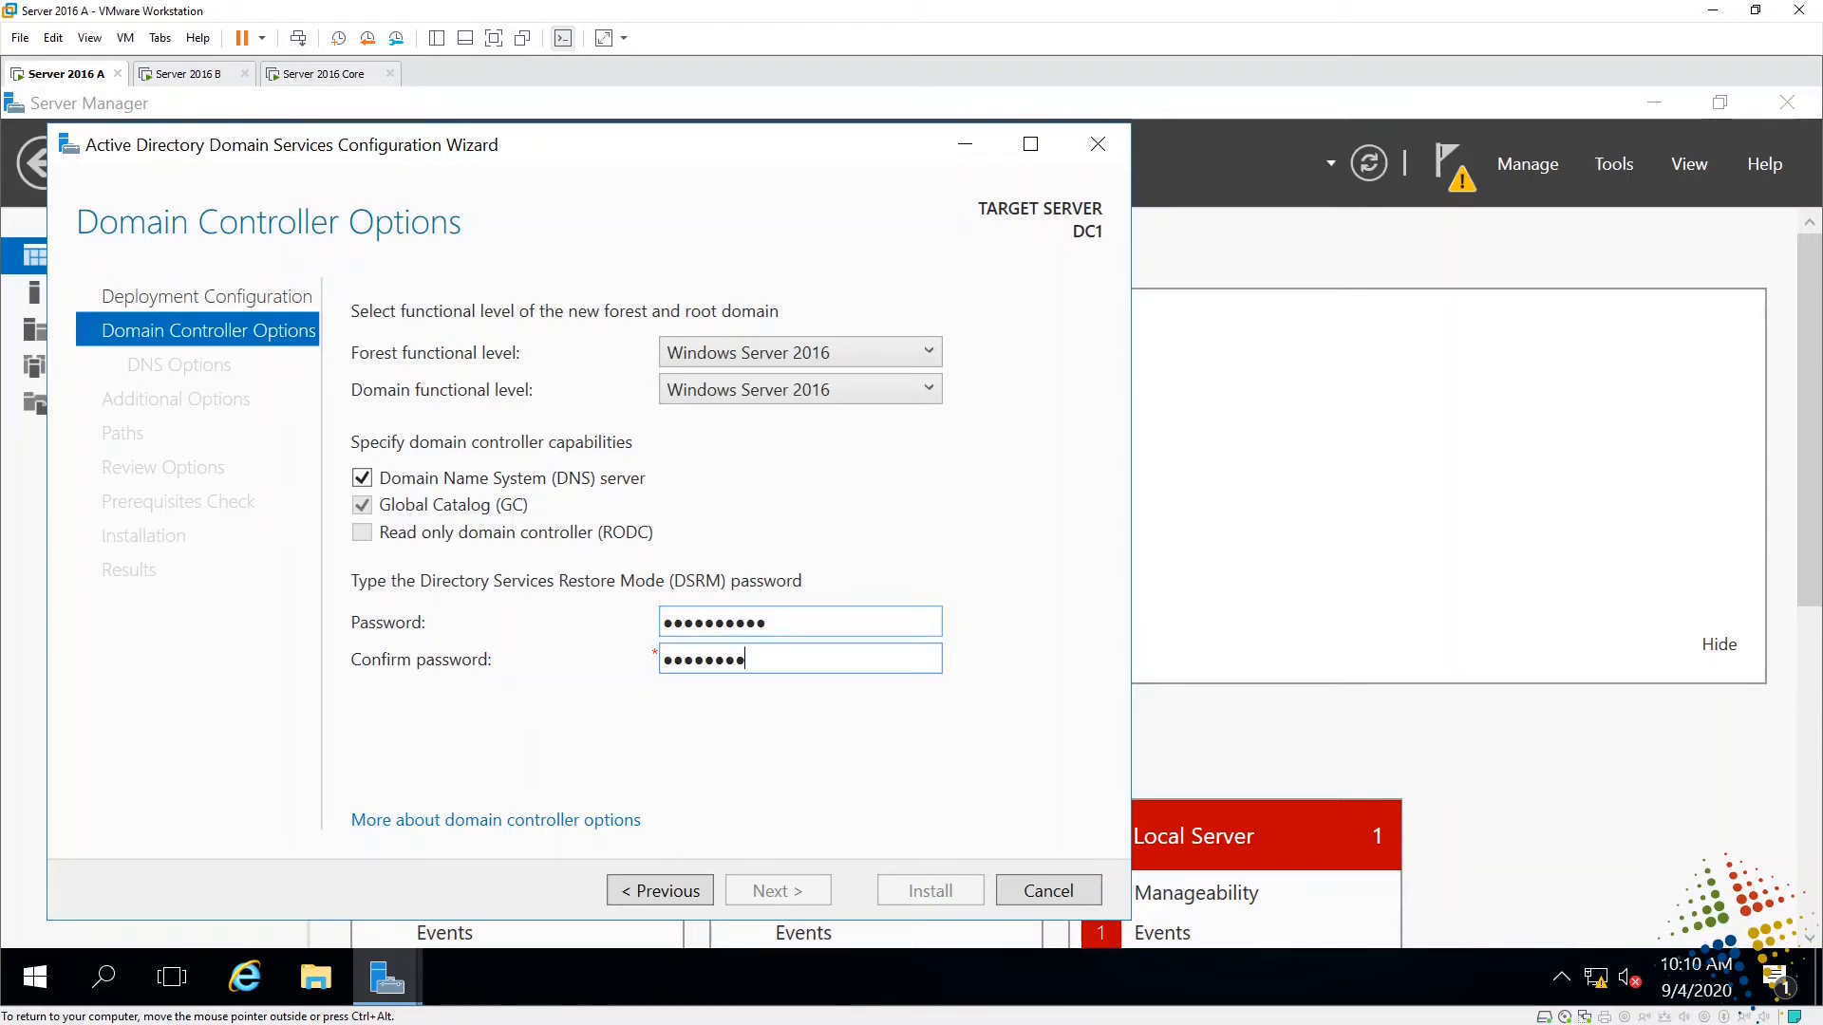
{"action": "type", "text": "1!"}
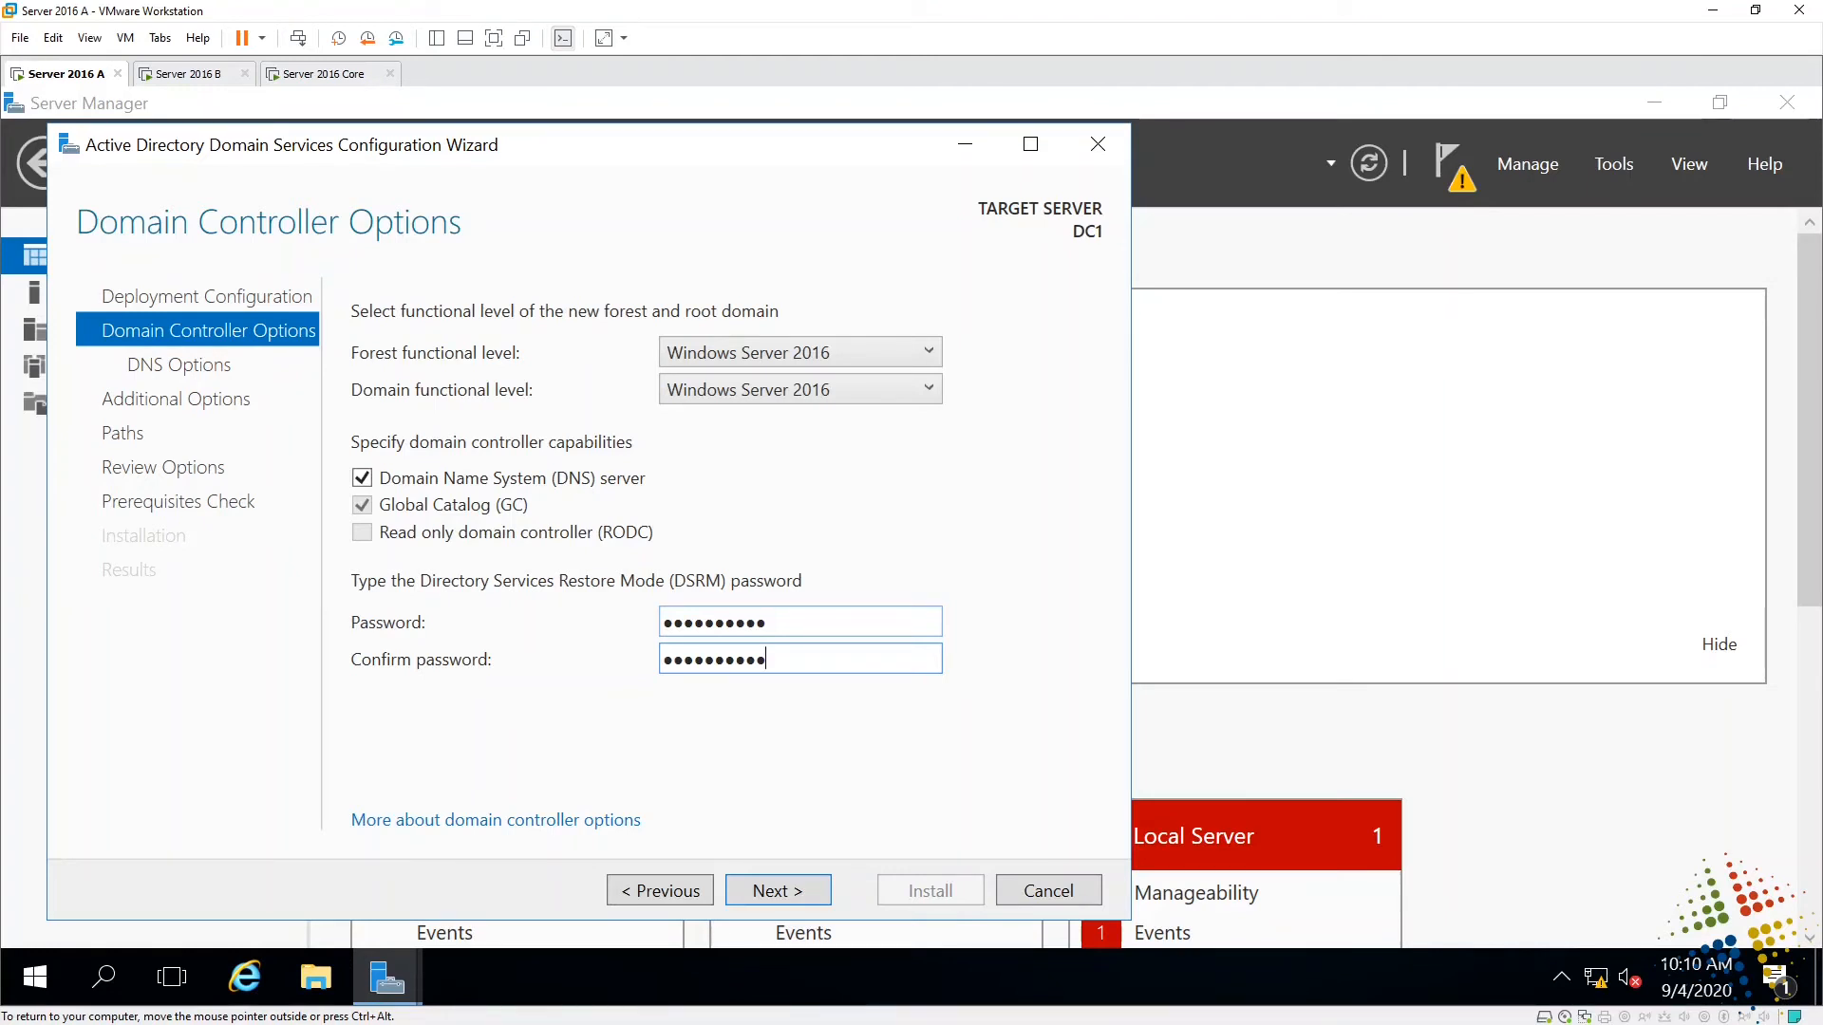
{"action": "left_click", "coordinate": [788, 888]}
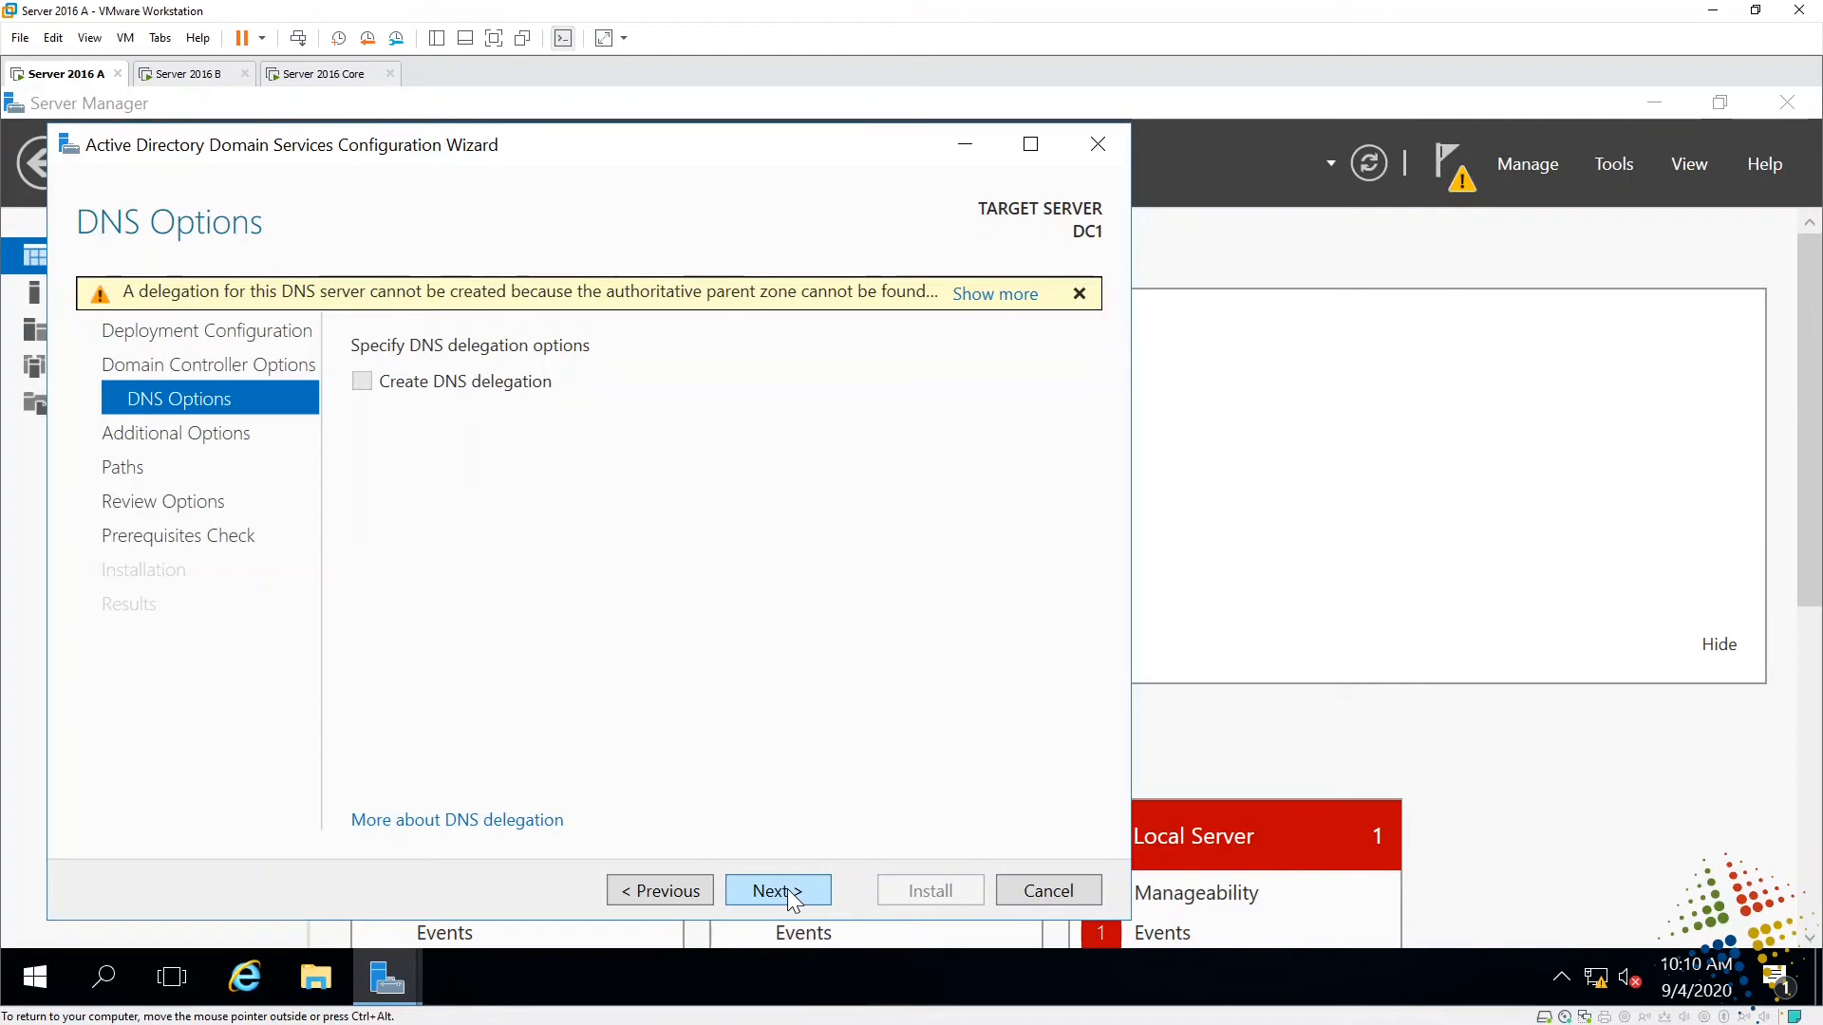
- Accept no DNS delegation, NetBIOS name TEST2016 and default NTDS/SYSVOL paths
{"action": "left_click", "coordinate": [792, 887]}
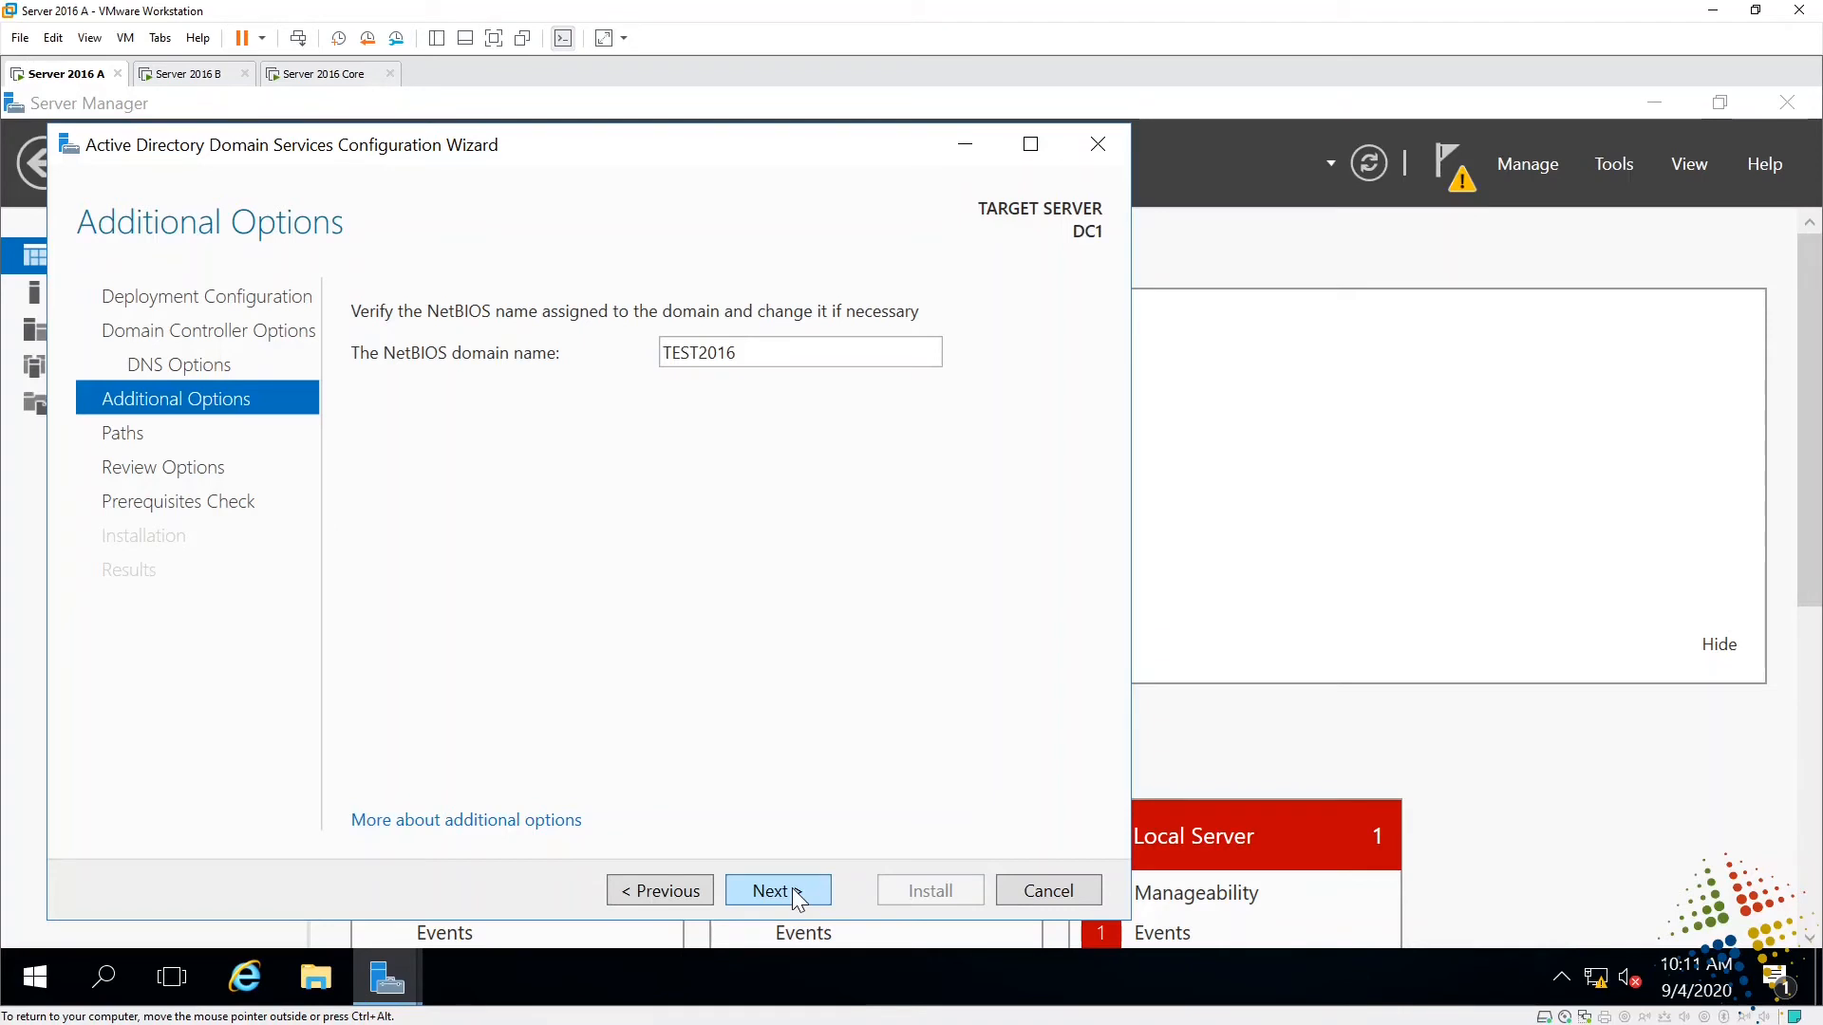
{"action": "left_click", "coordinate": [792, 889]}
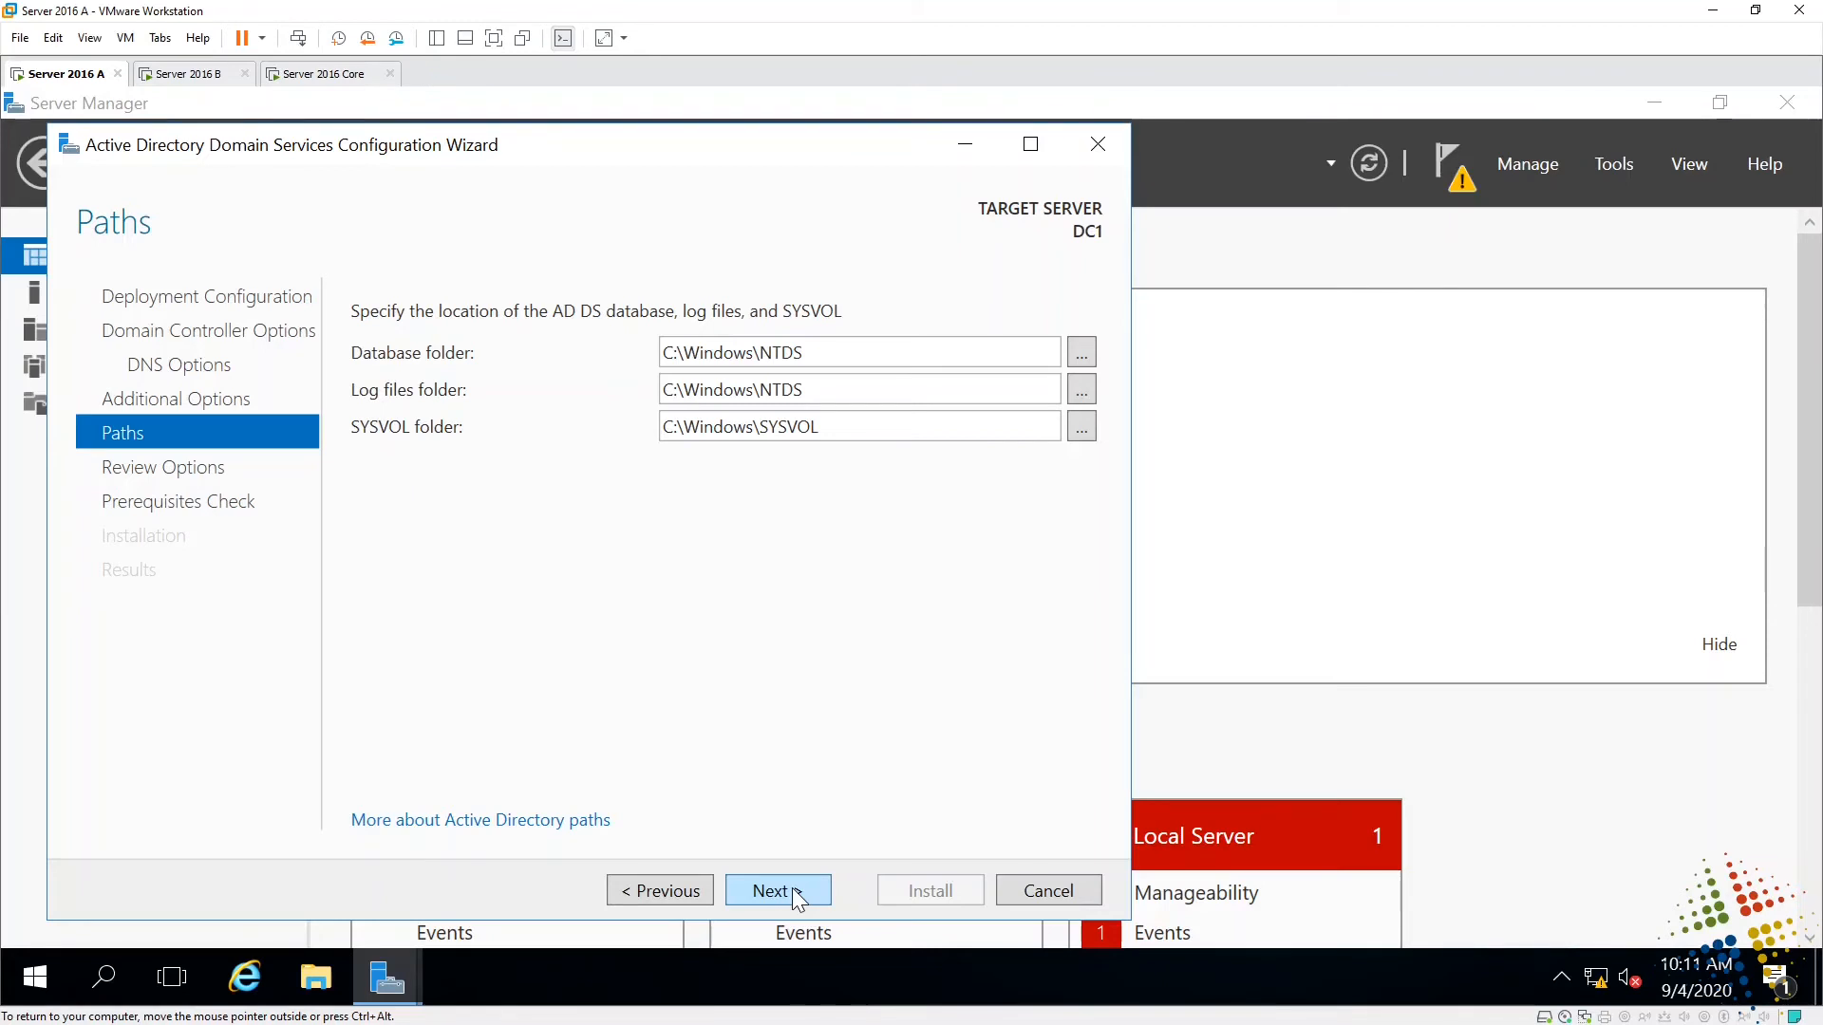
{"action": "left_click", "coordinate": [793, 892]}
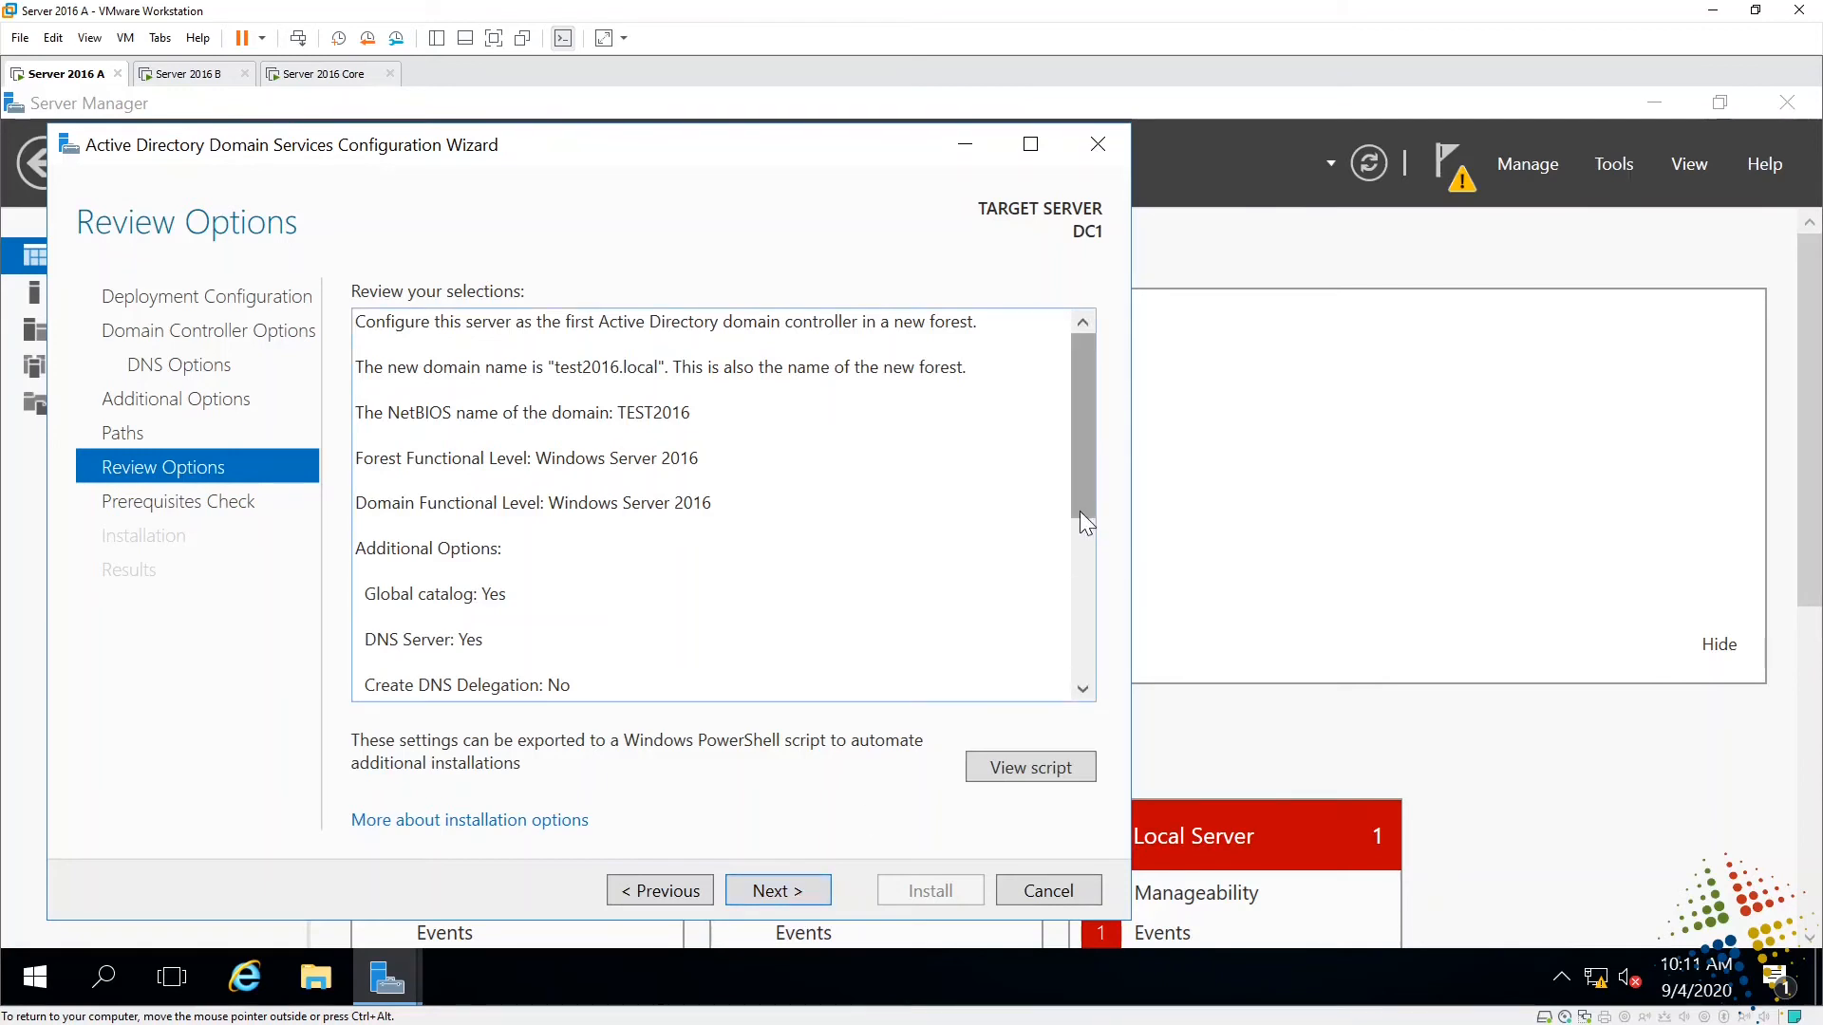
{"action": "left_click_drag", "start_coordinate": [1079, 510], "coordinate": [1079, 676]}
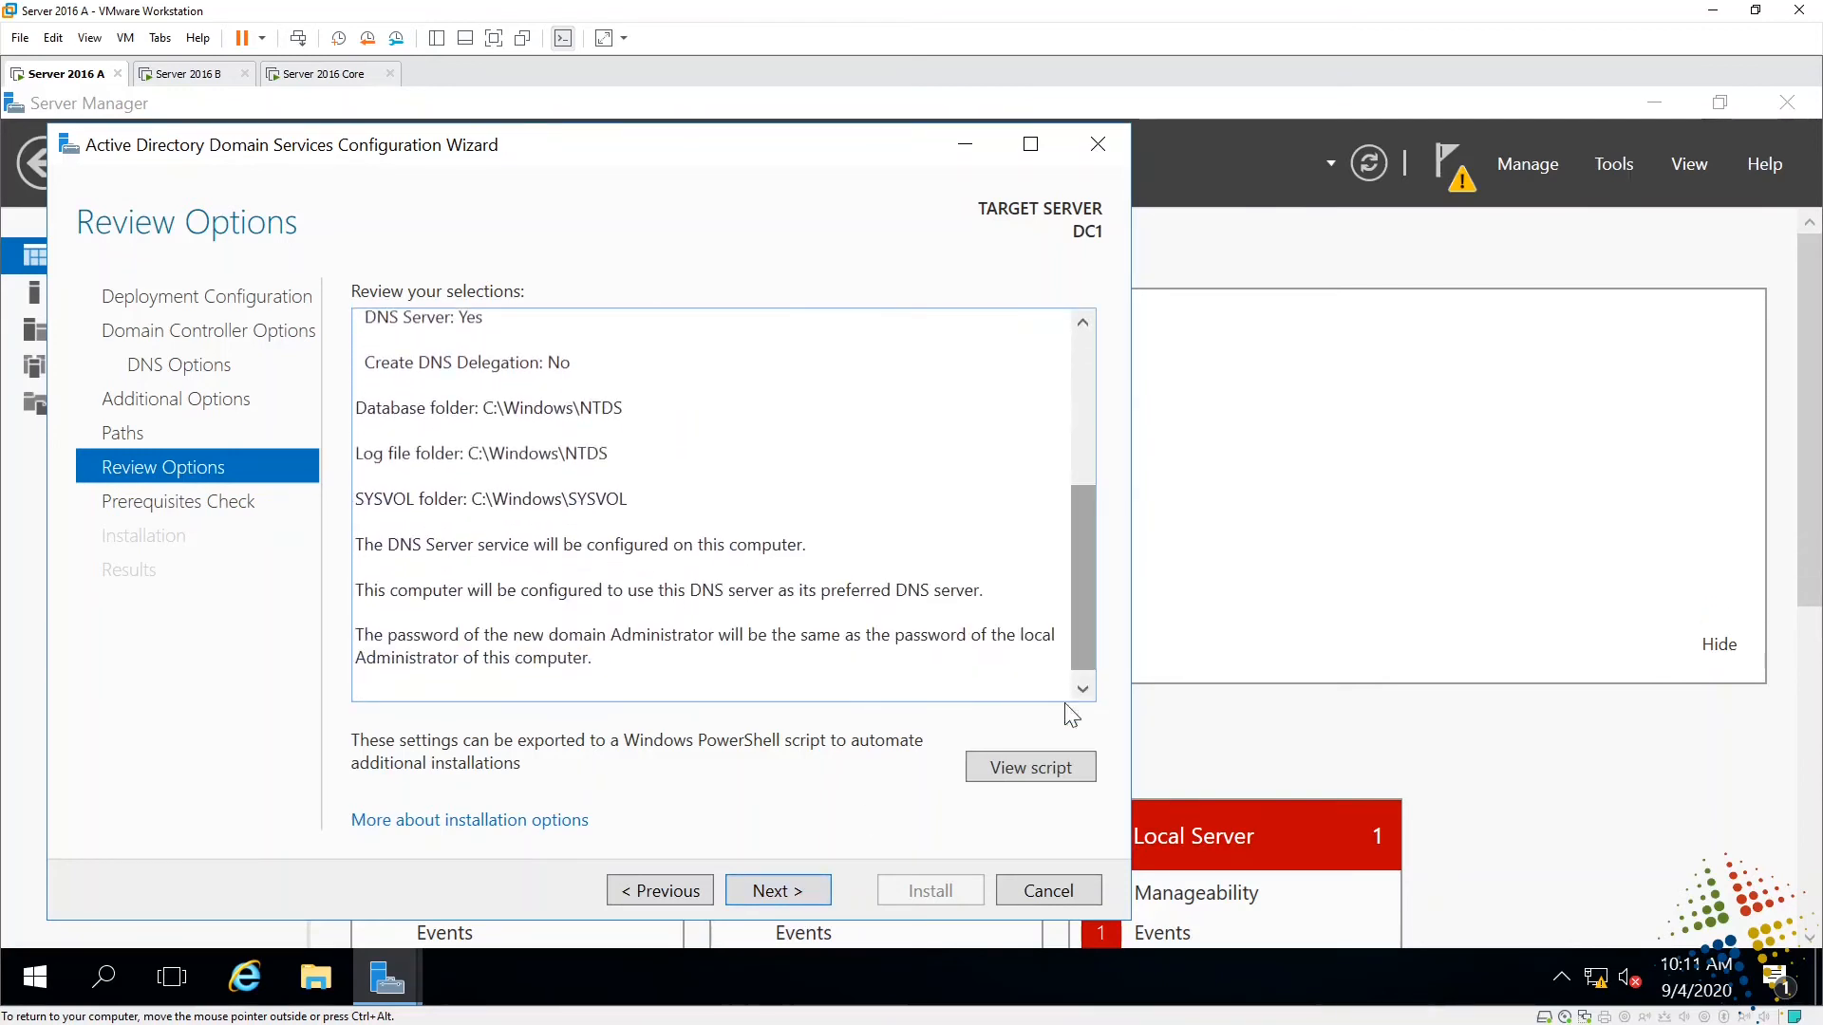
{"action": "left_click", "coordinate": [1044, 771]}
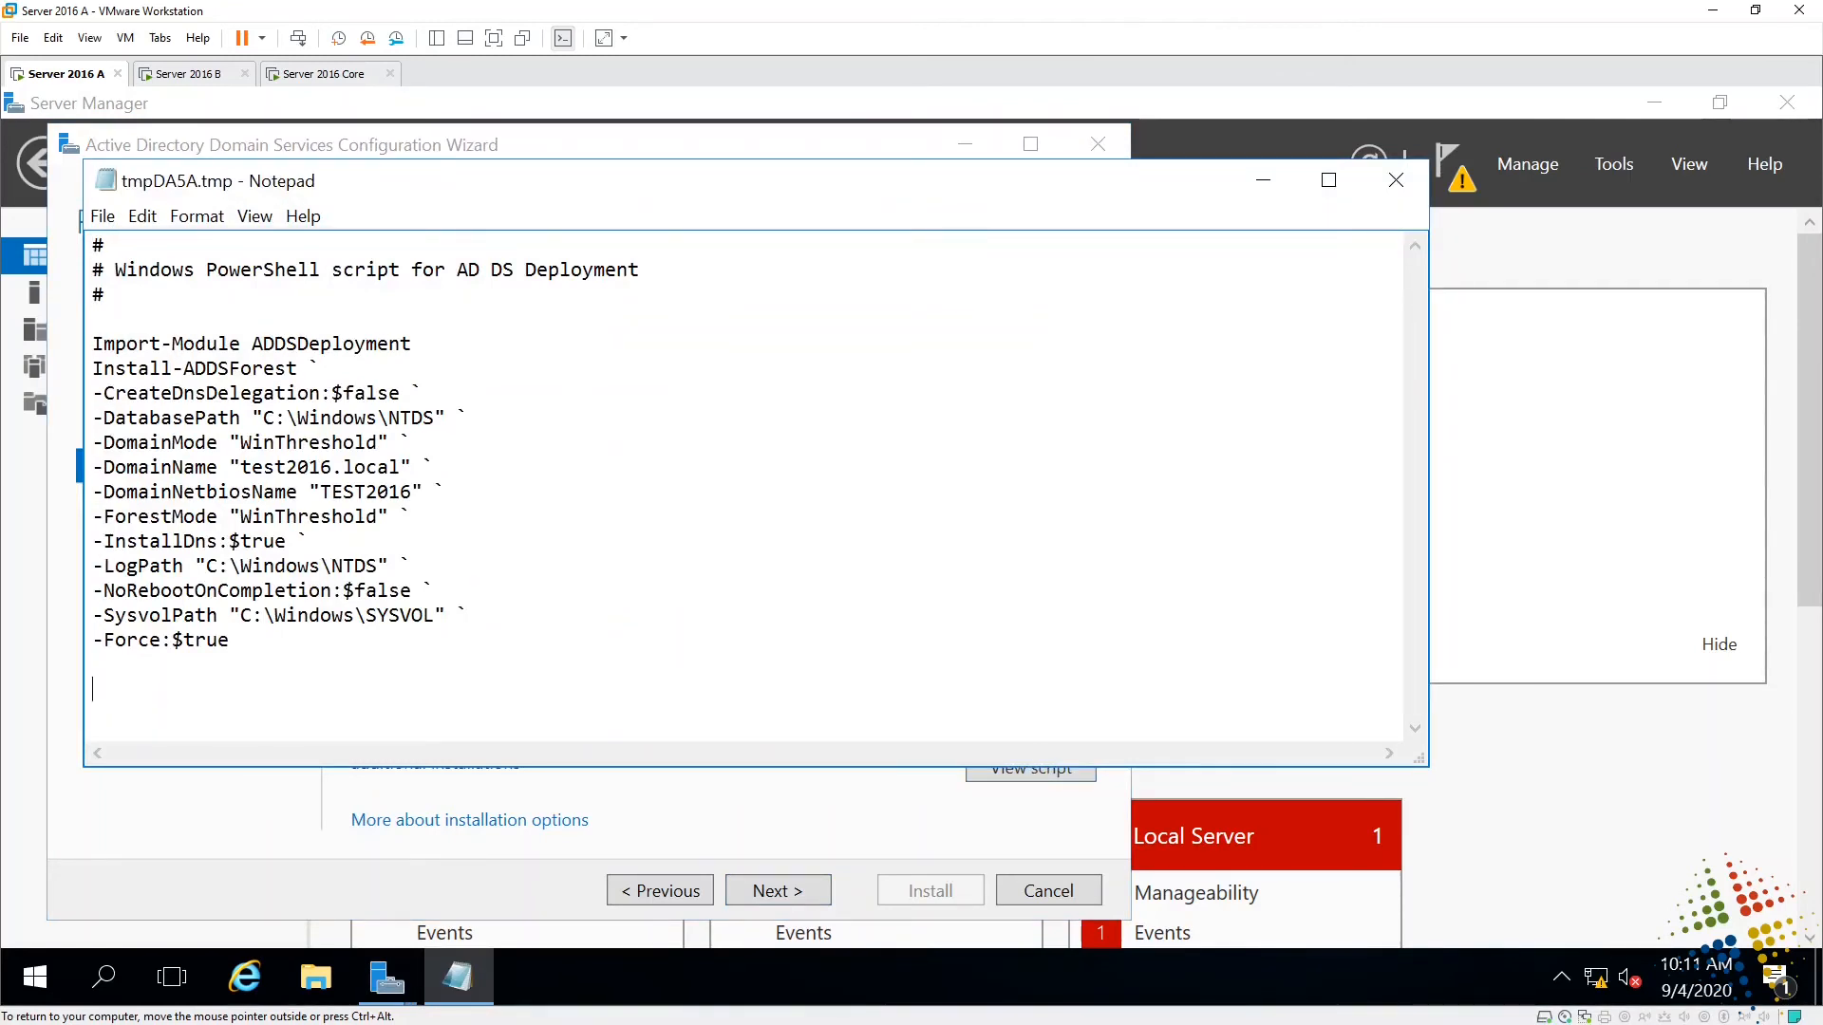
{"action": "left_click_drag", "start_coordinate": [229, 640], "coordinate": [92, 344]}
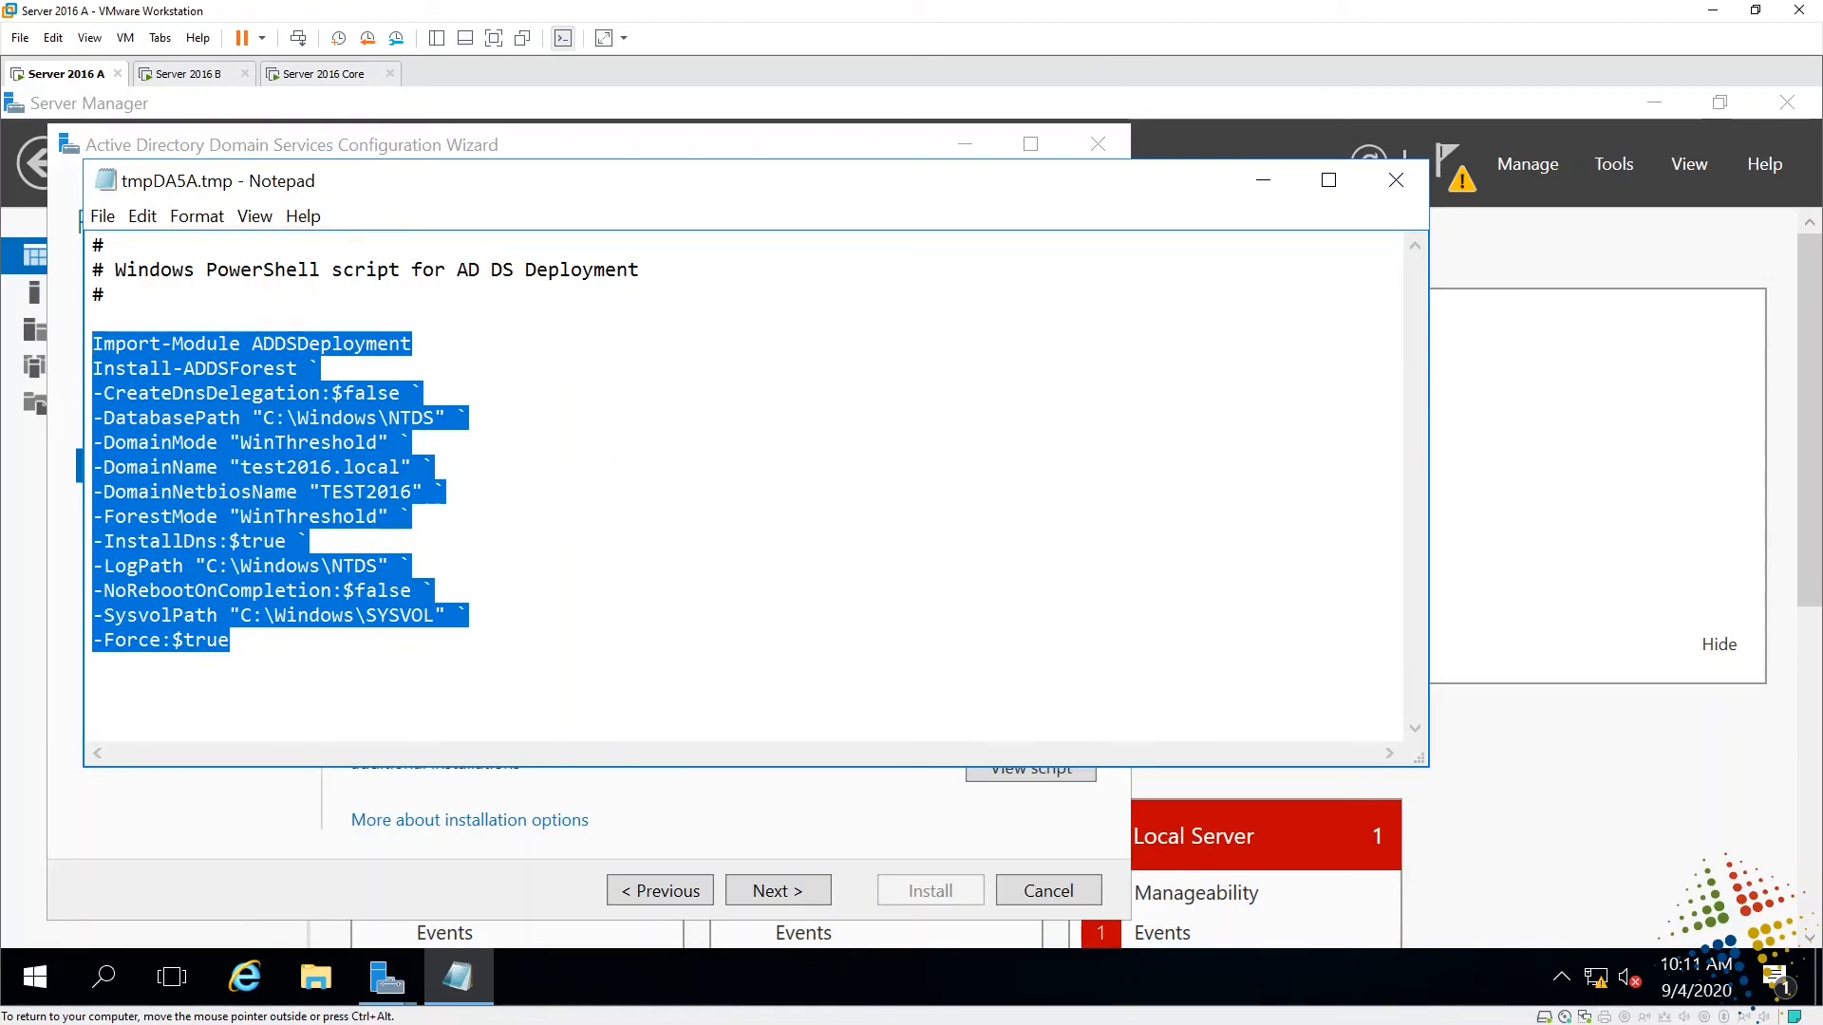
{"action": "left_click", "coordinate": [1399, 183]}
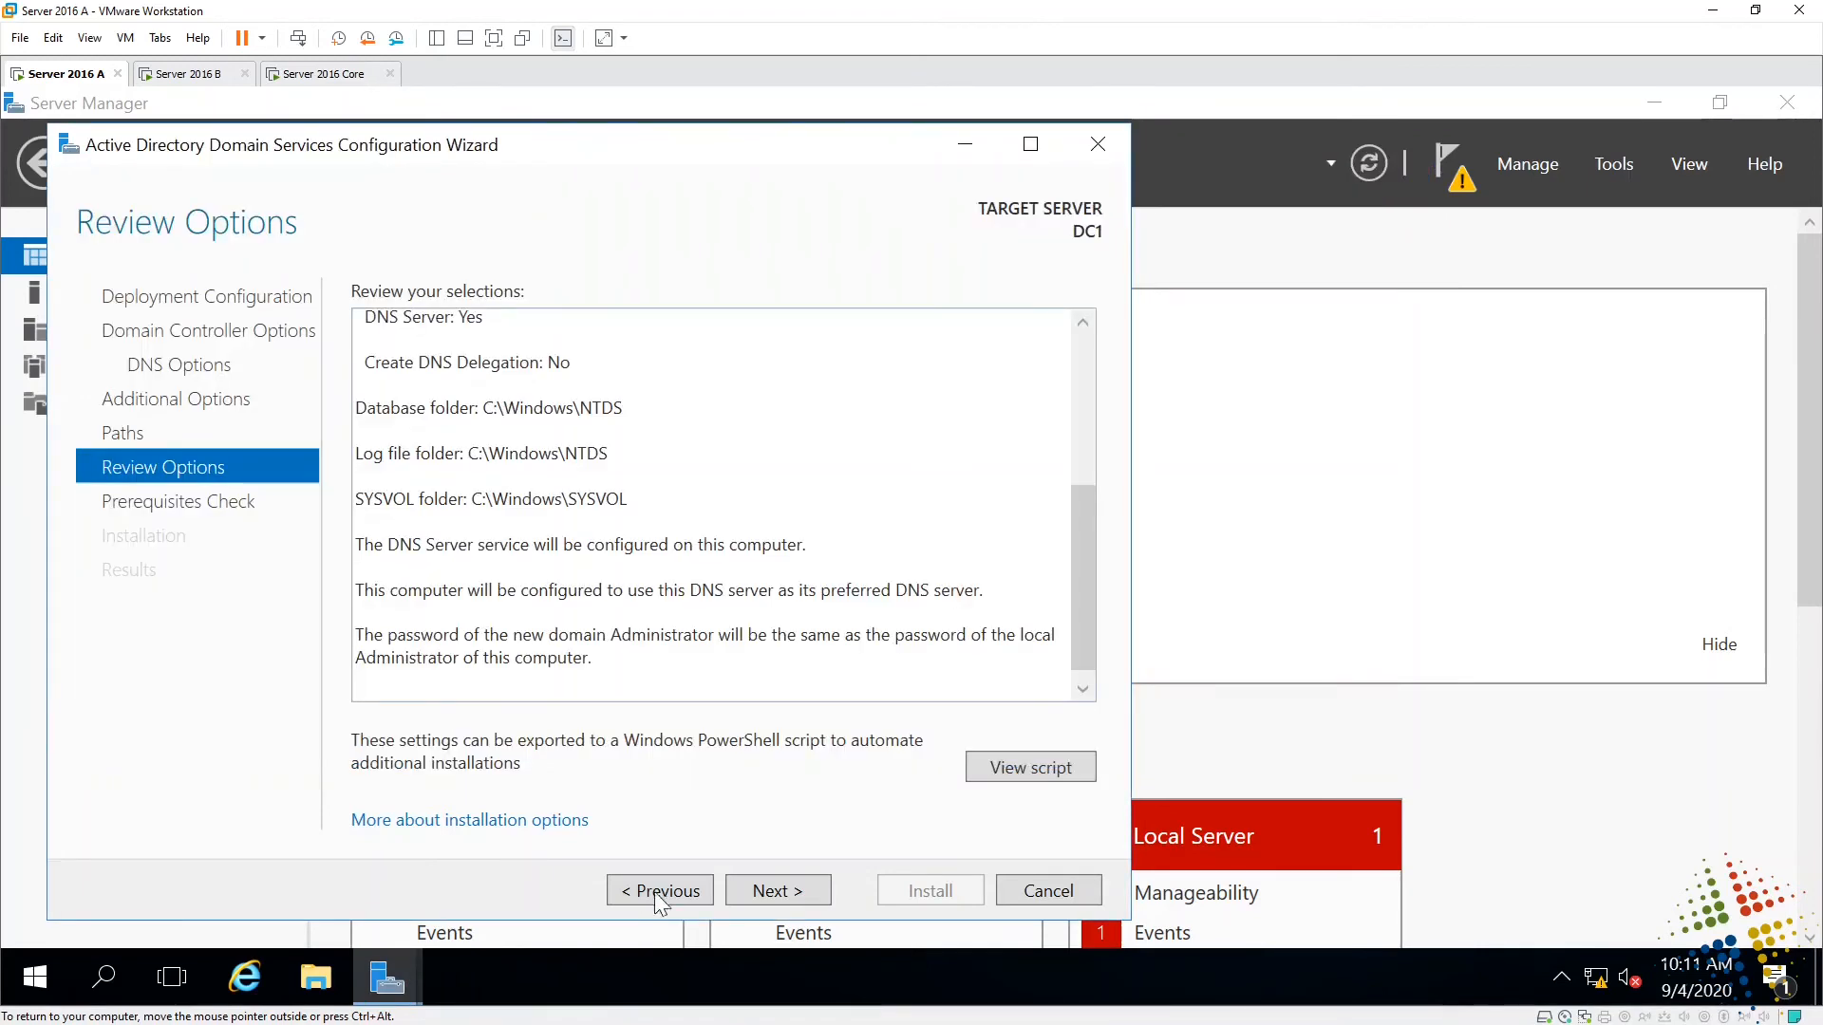
- Run the prerequisites check, review its passed results, and start the domain controller promotion
{"action": "left_click", "coordinate": [802, 888]}
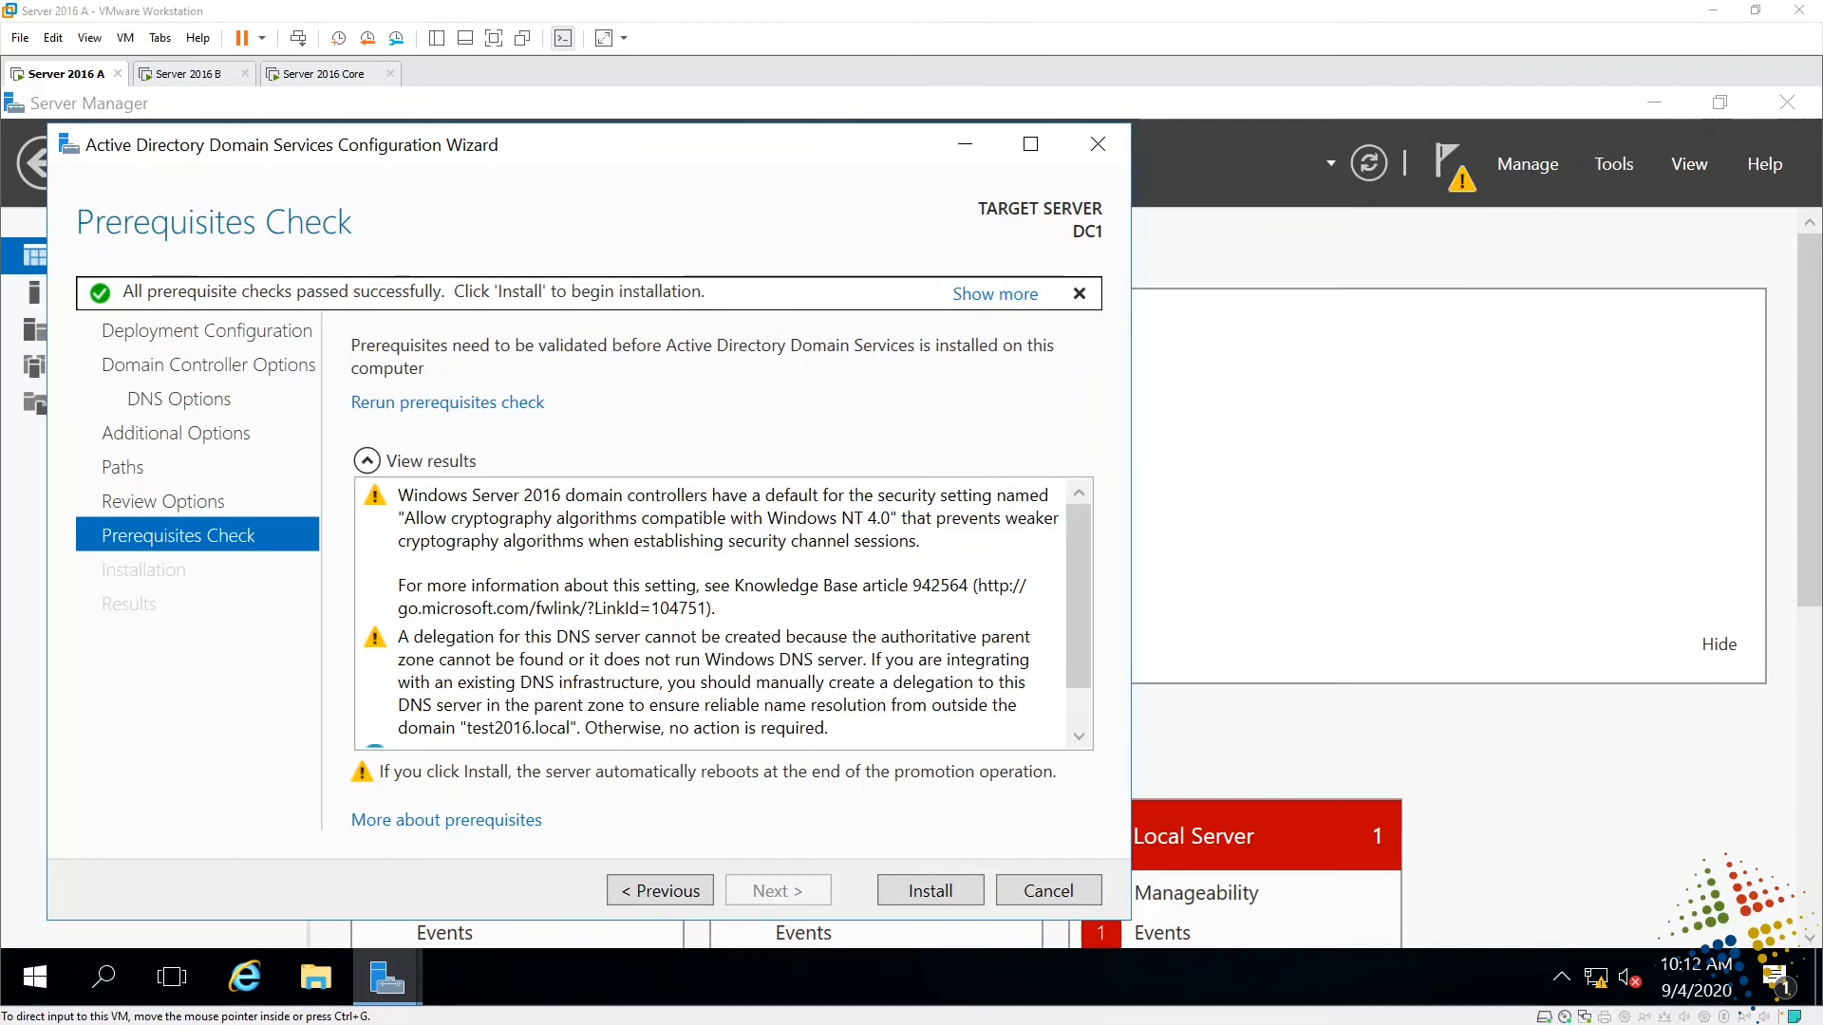
{"action": "left_click_drag", "start_coordinate": [513, 510], "coordinate": [760, 521]}
{"action": "left_click_drag", "start_coordinate": [400, 529], "coordinate": [936, 534]}
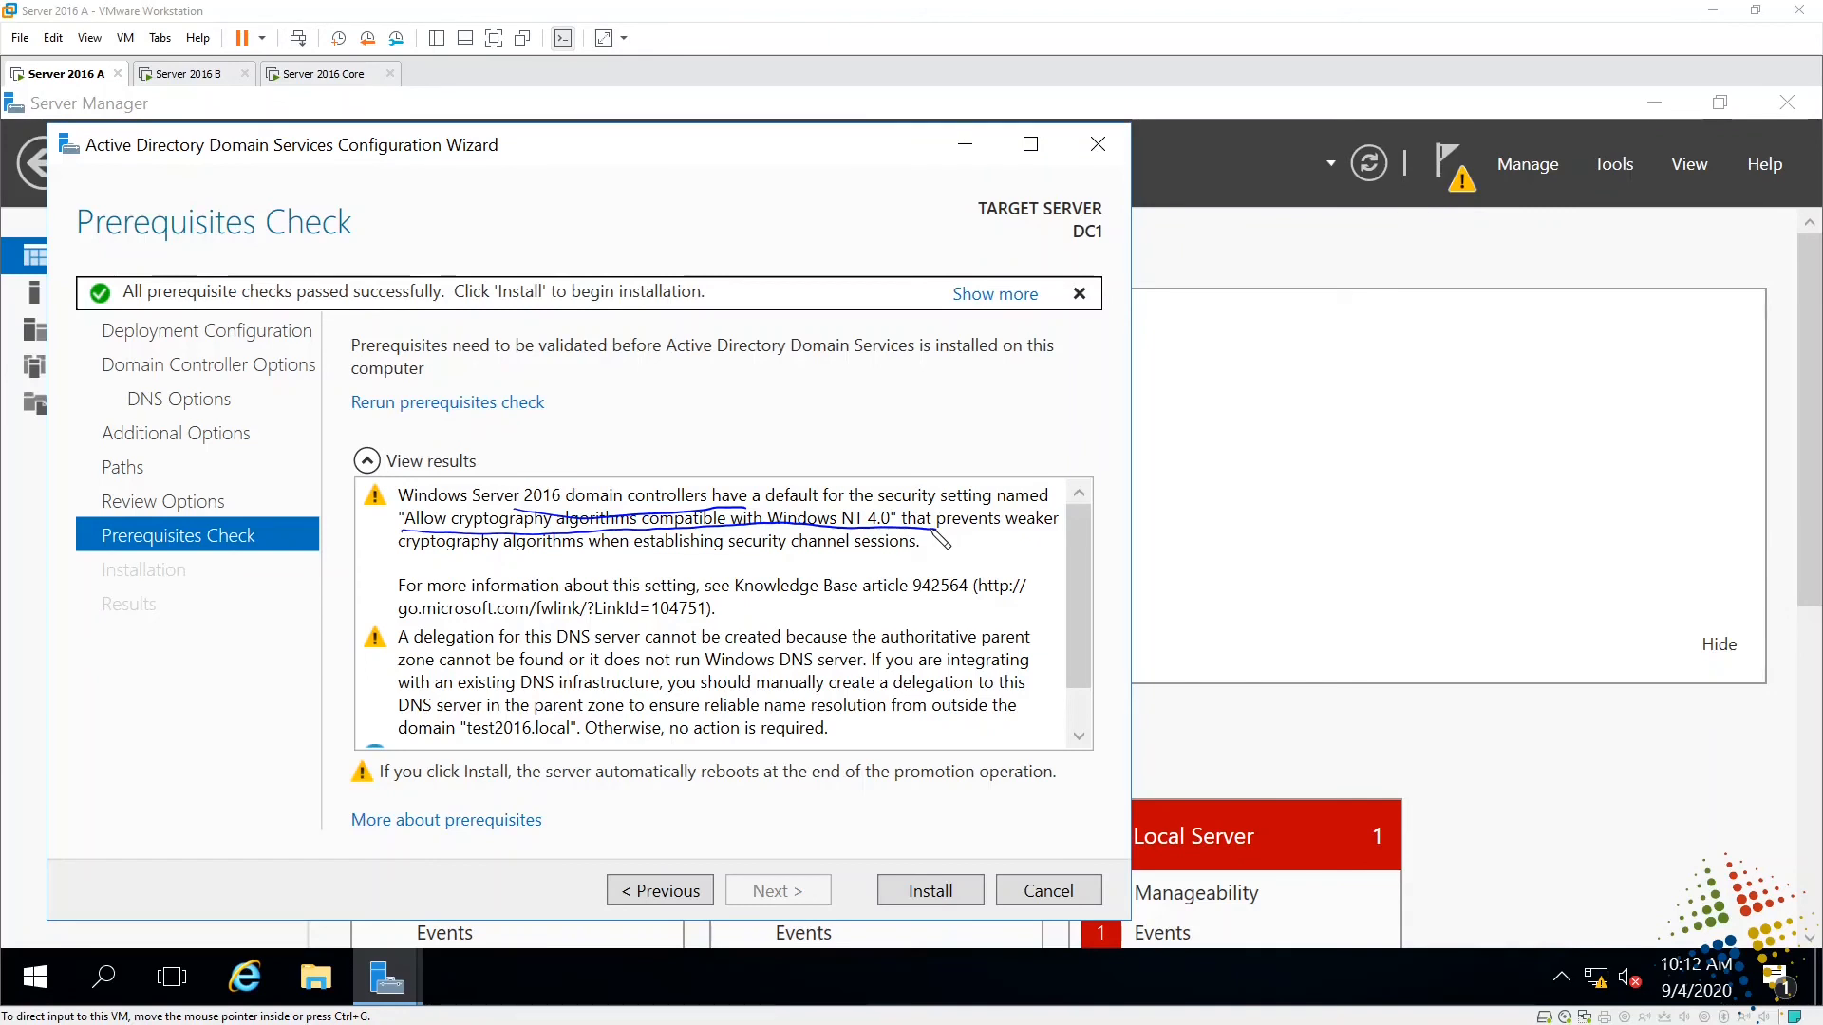
{"action": "key", "text": "Escape"}
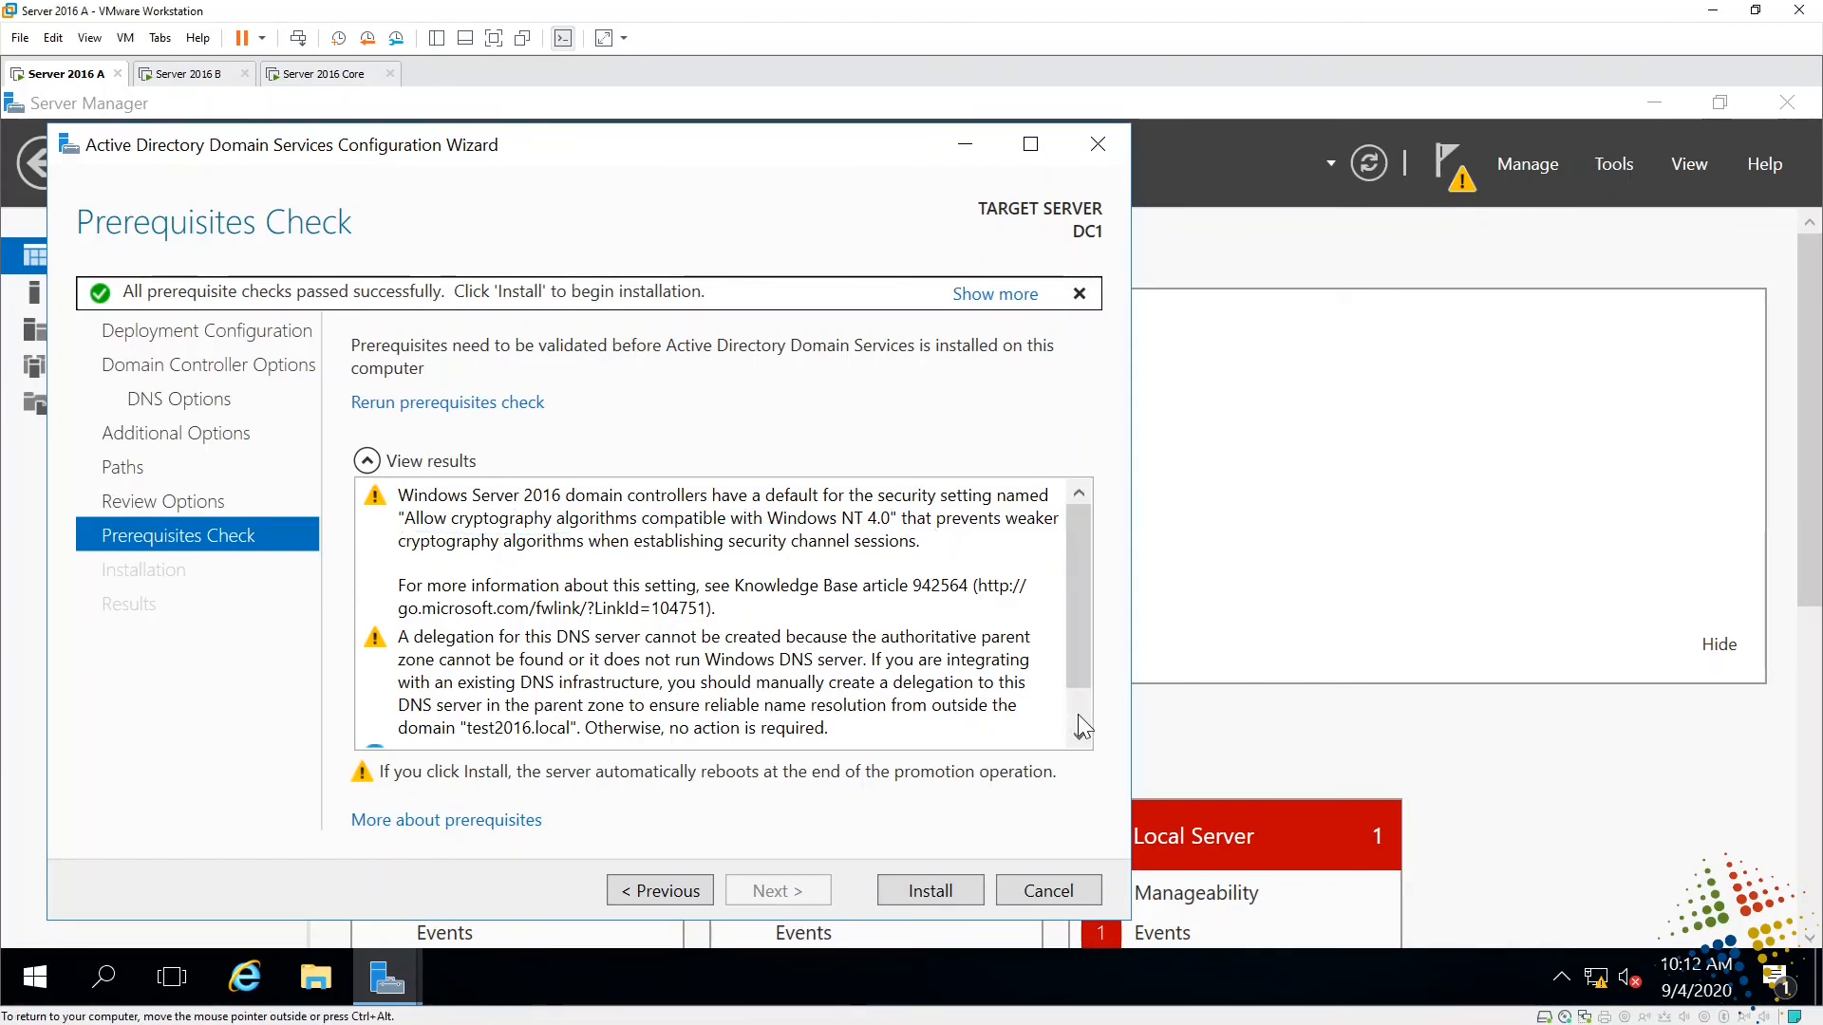
{"action": "scroll", "coordinate": [1079, 714], "scroll_direction": "down", "scroll_amount": 2}
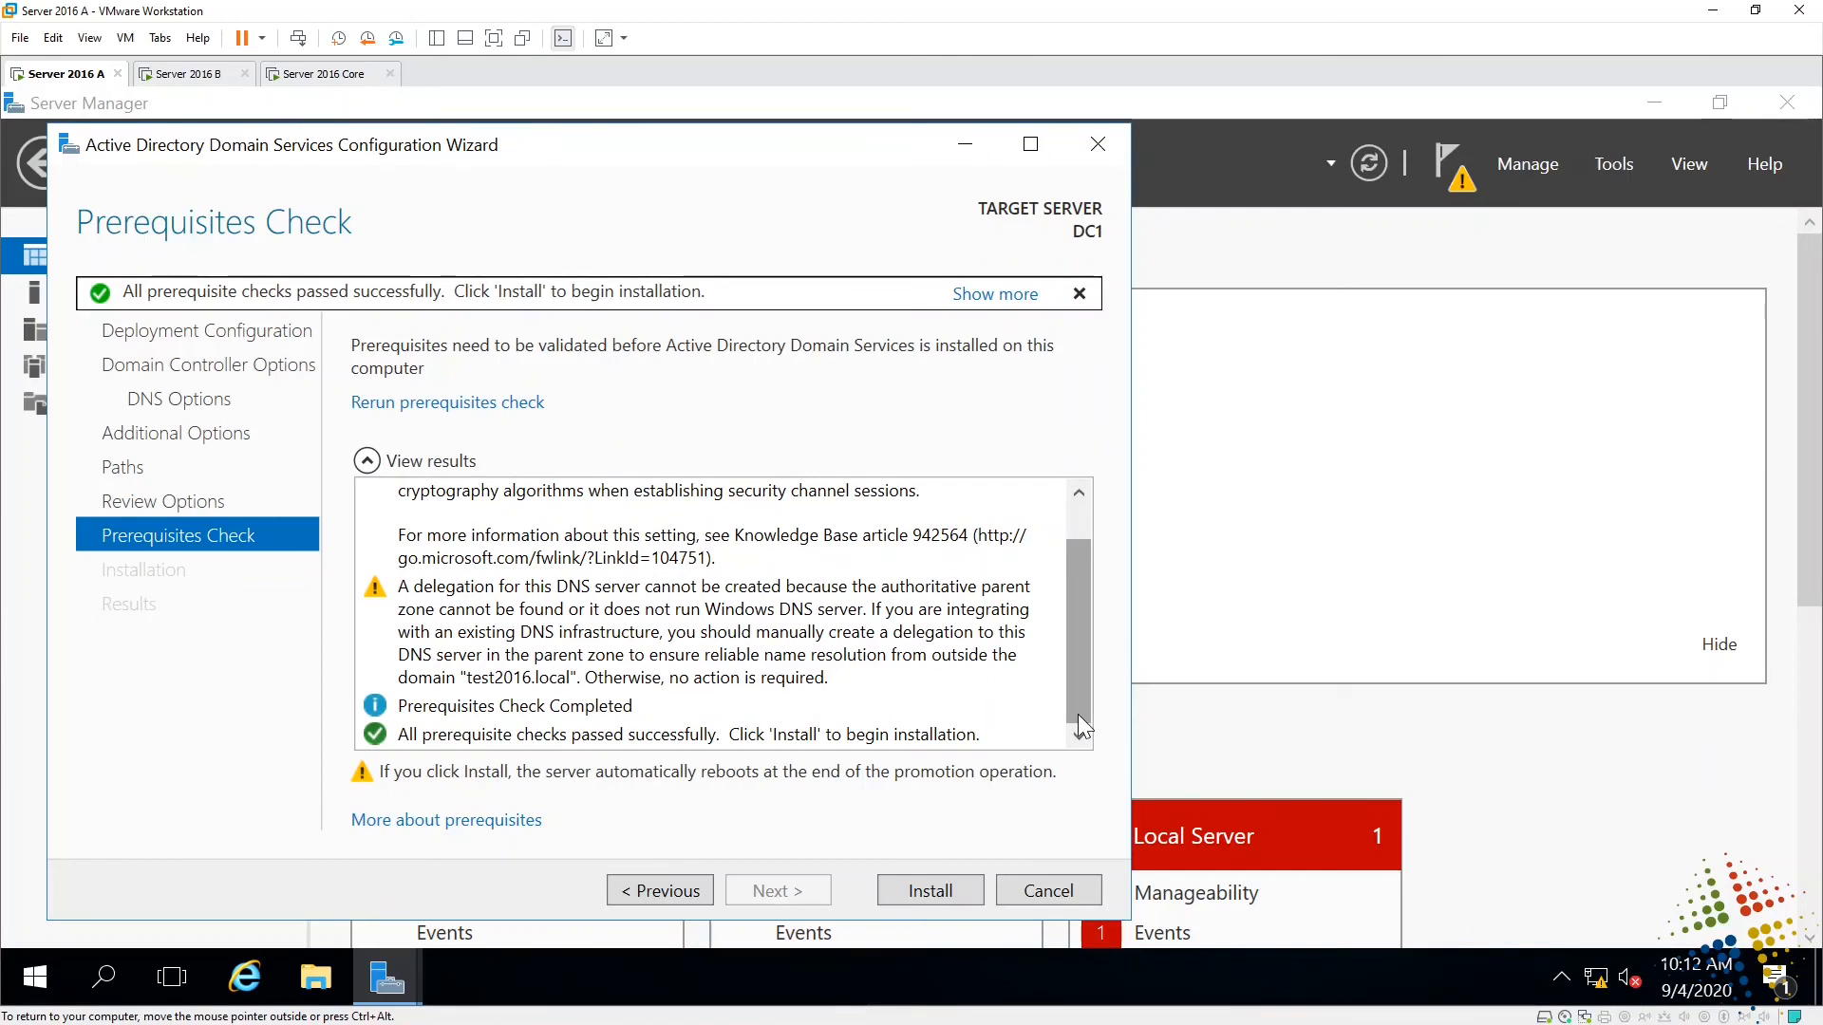
{"action": "left_click", "coordinate": [962, 884]}
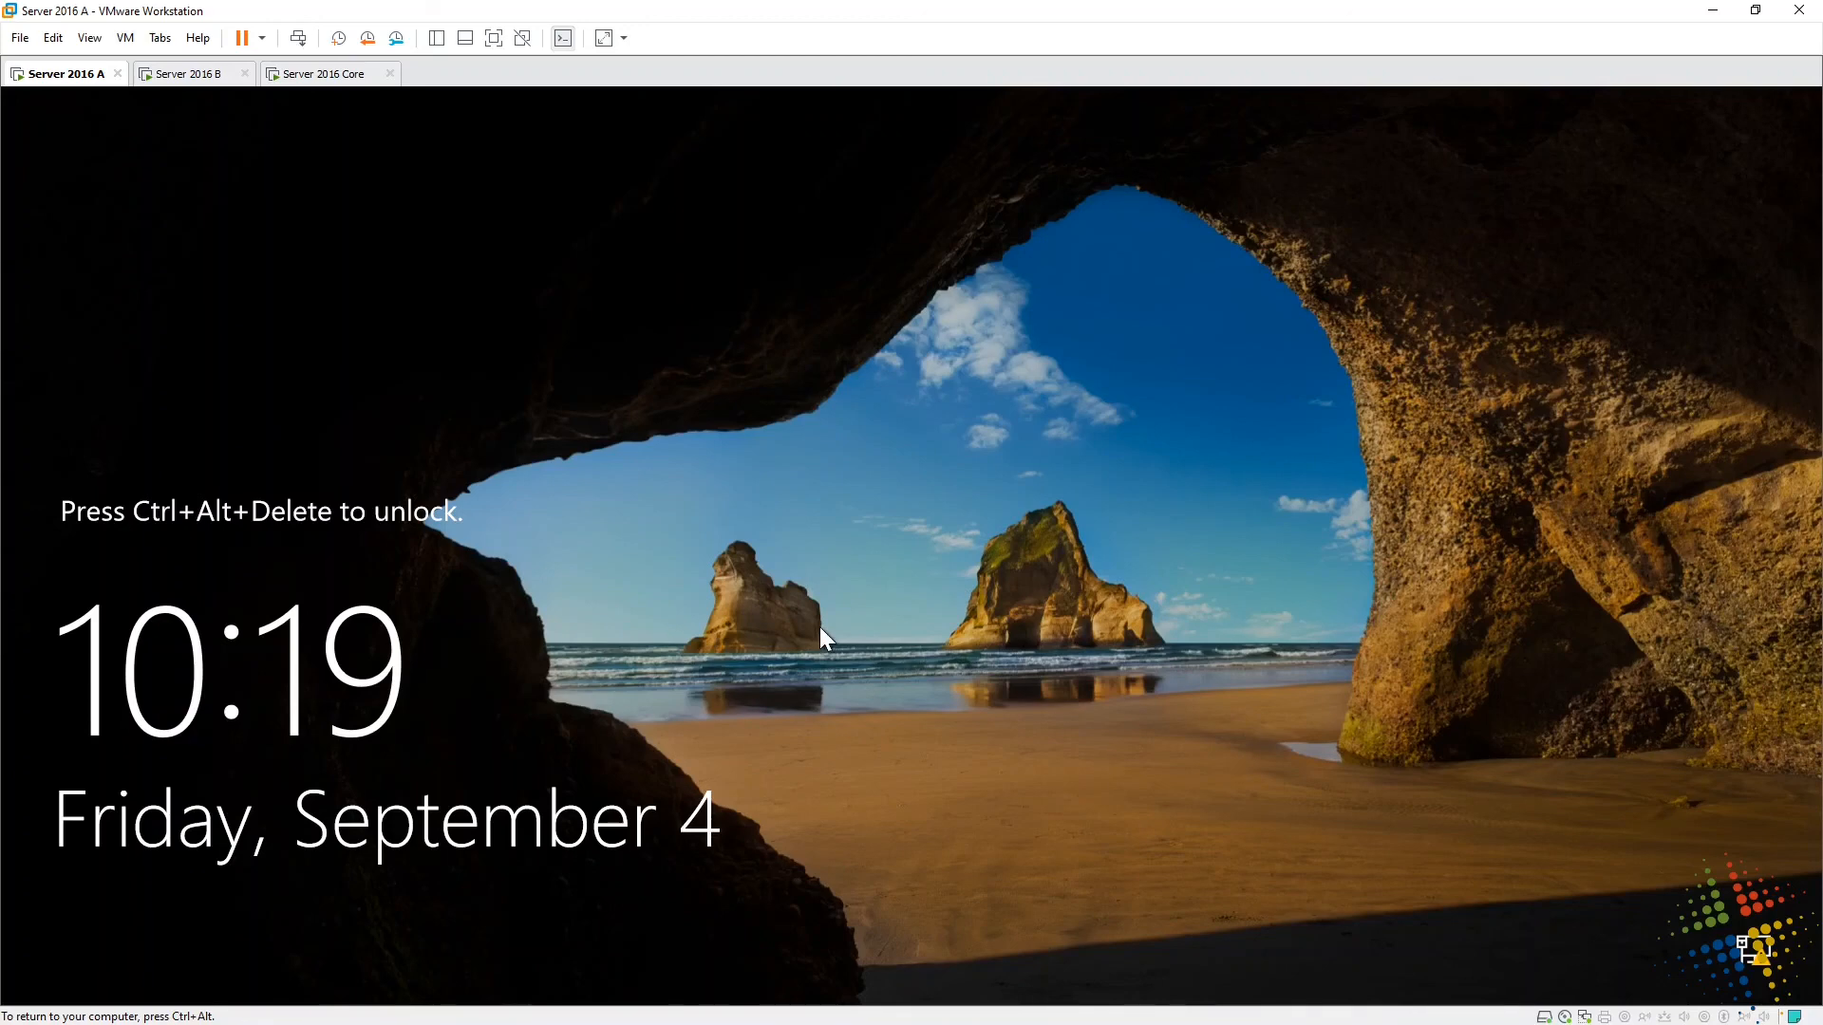
- Sign in as TEST2016\Administrator by entering the account password
{"action": "key", "text": "ctrl+alt+Insert"}
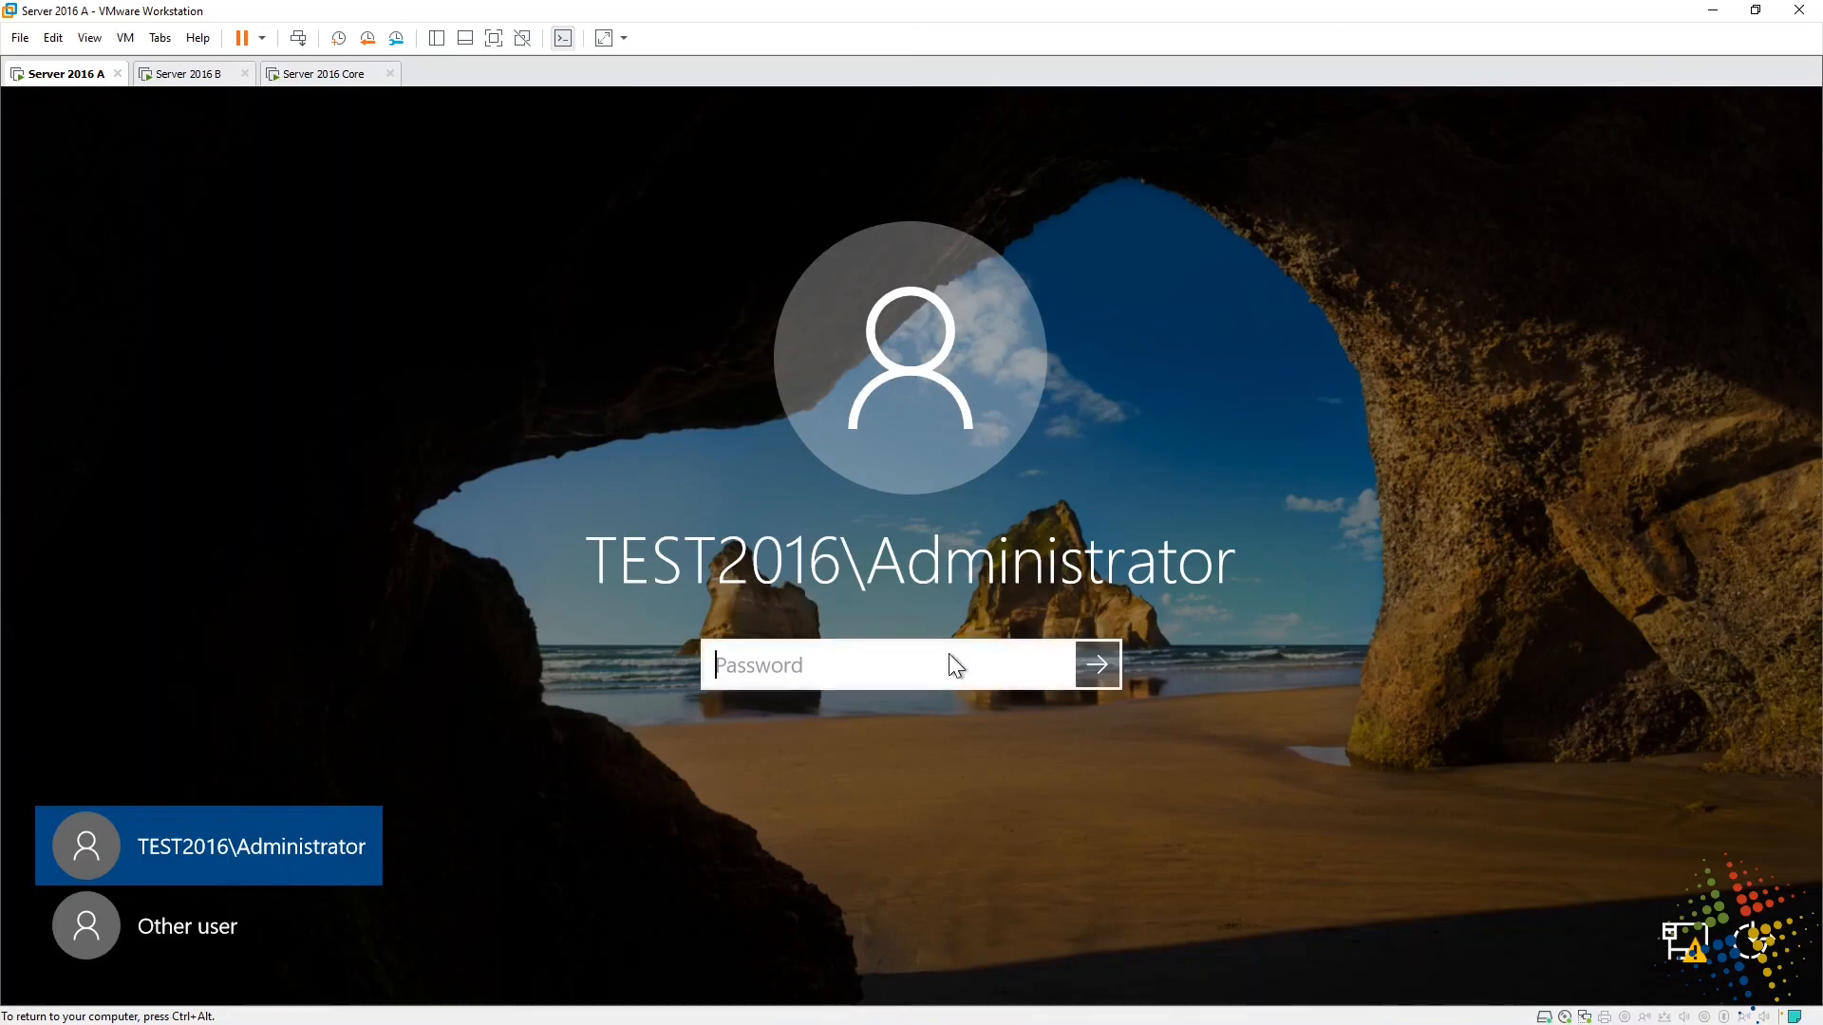
{"action": "type", "text": "Password123"}
{"action": "key", "text": "Return"}
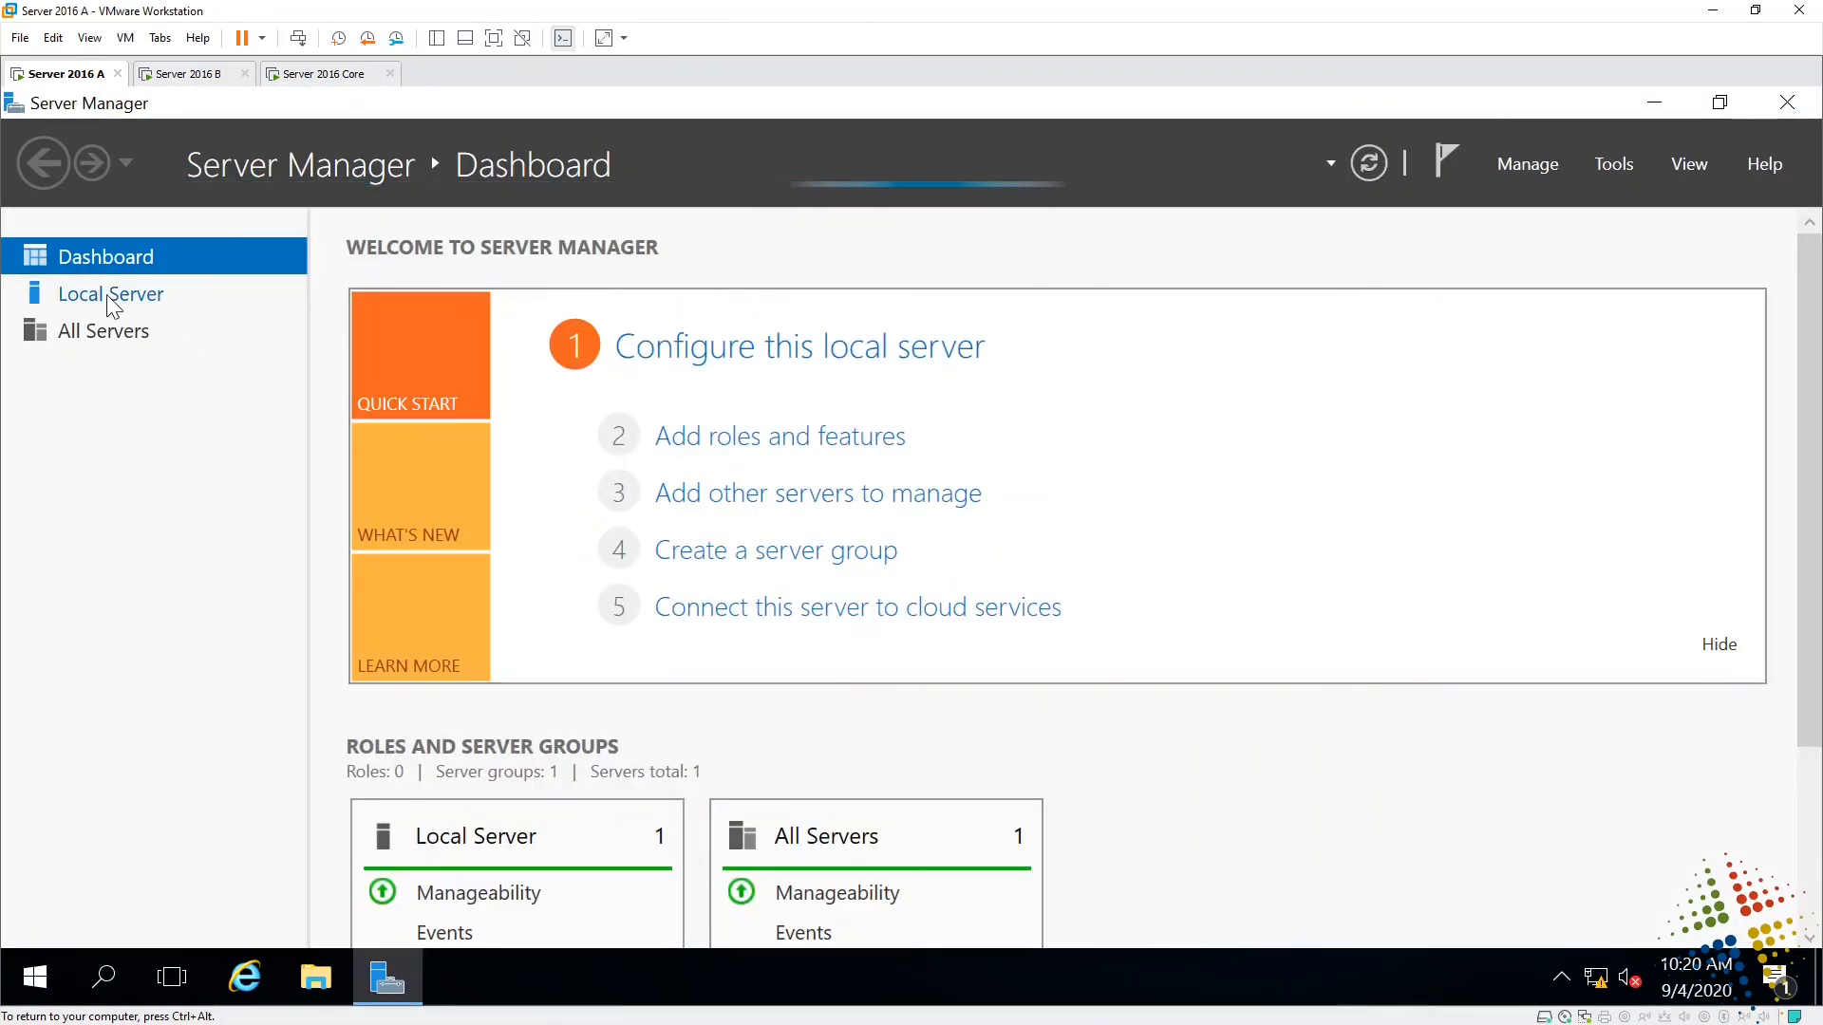
- Show the Local Server page confirming DC1 in test2016.local, then release input from the VM
{"action": "left_click", "coordinate": [112, 296]}
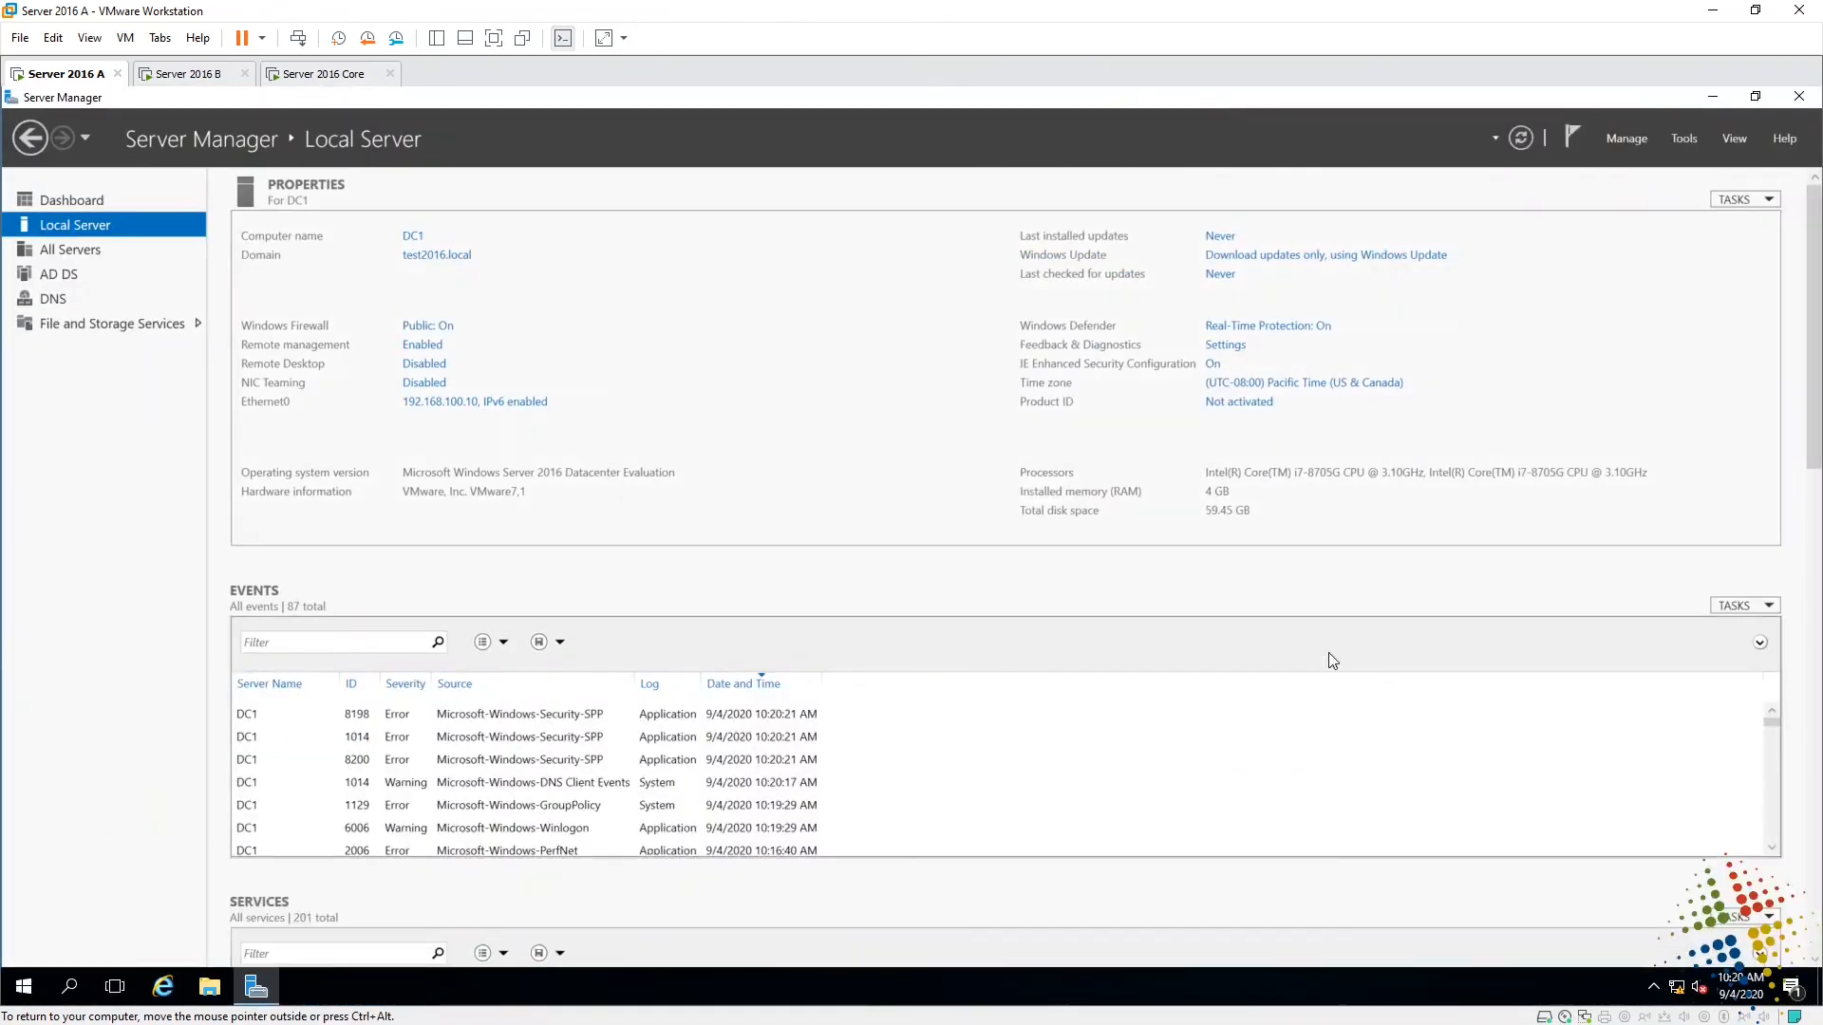
{"action": "key", "text": "ctrl+alt"}
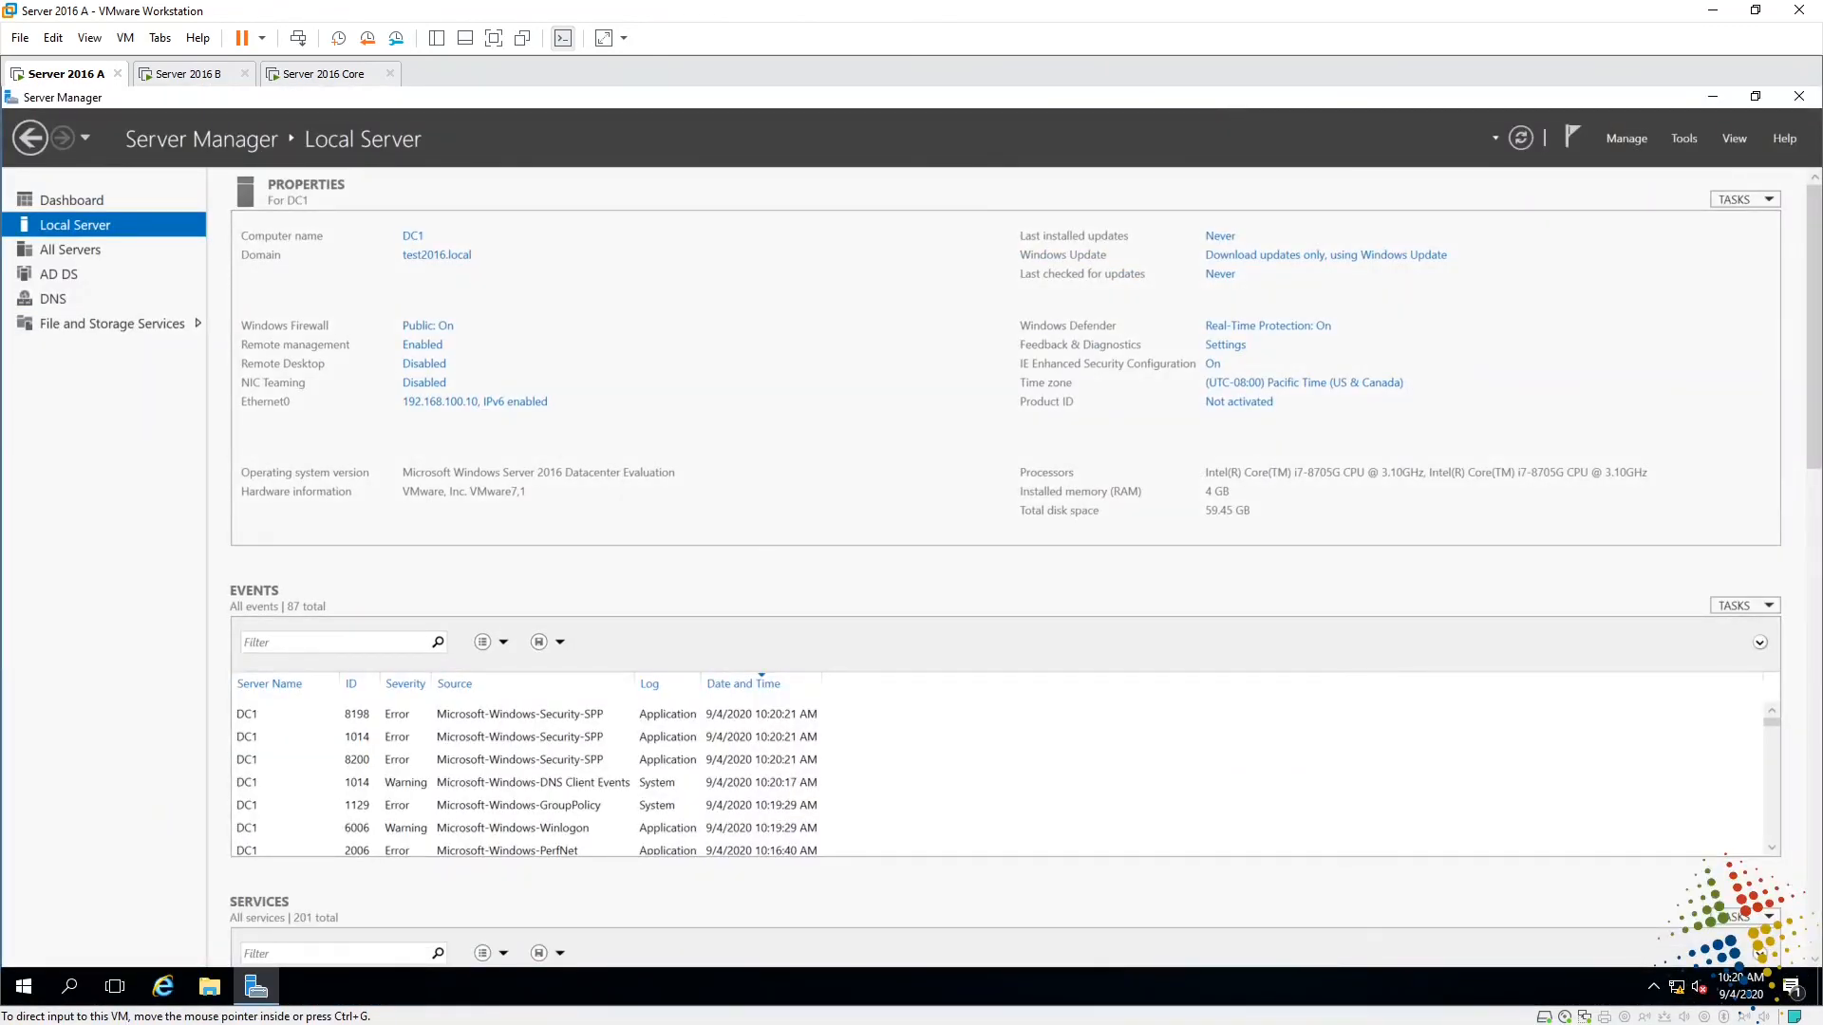